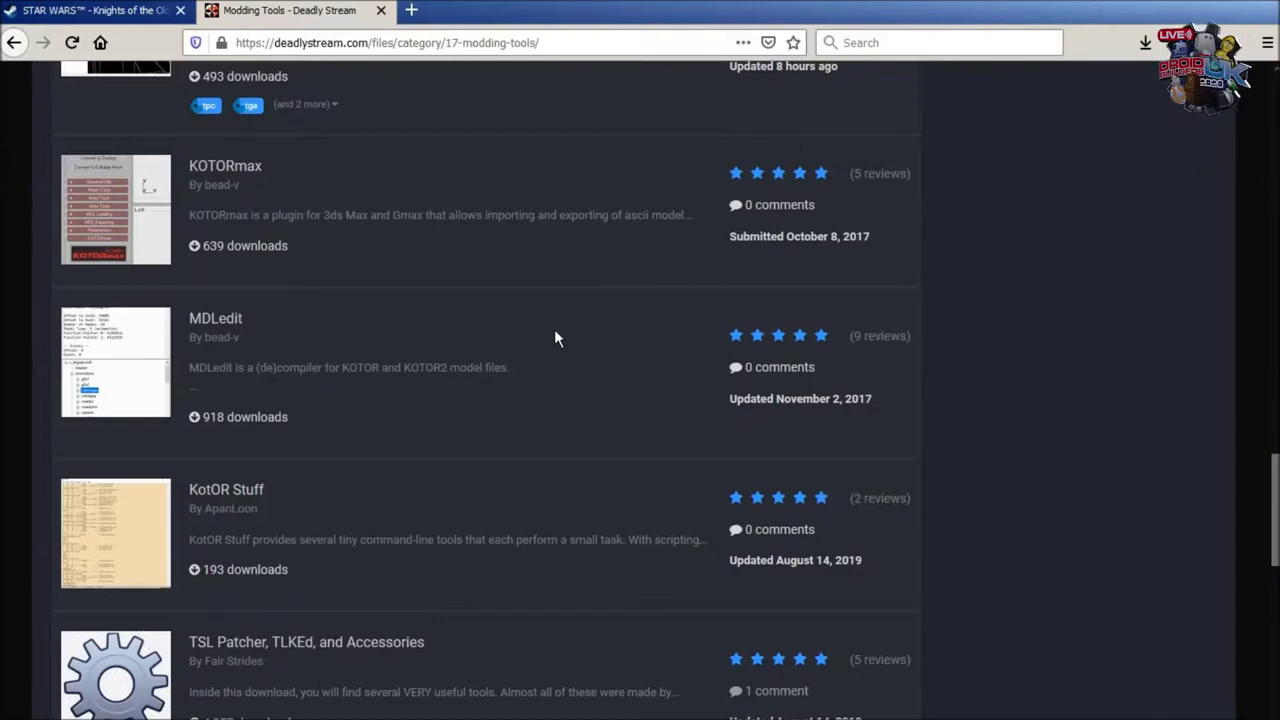
- Look through the modding tools list, noting the KOTORmax and KotORBlender entries
{"action": "left_click_drag", "start_coordinate": [282, 172], "coordinate": [190, 165]}
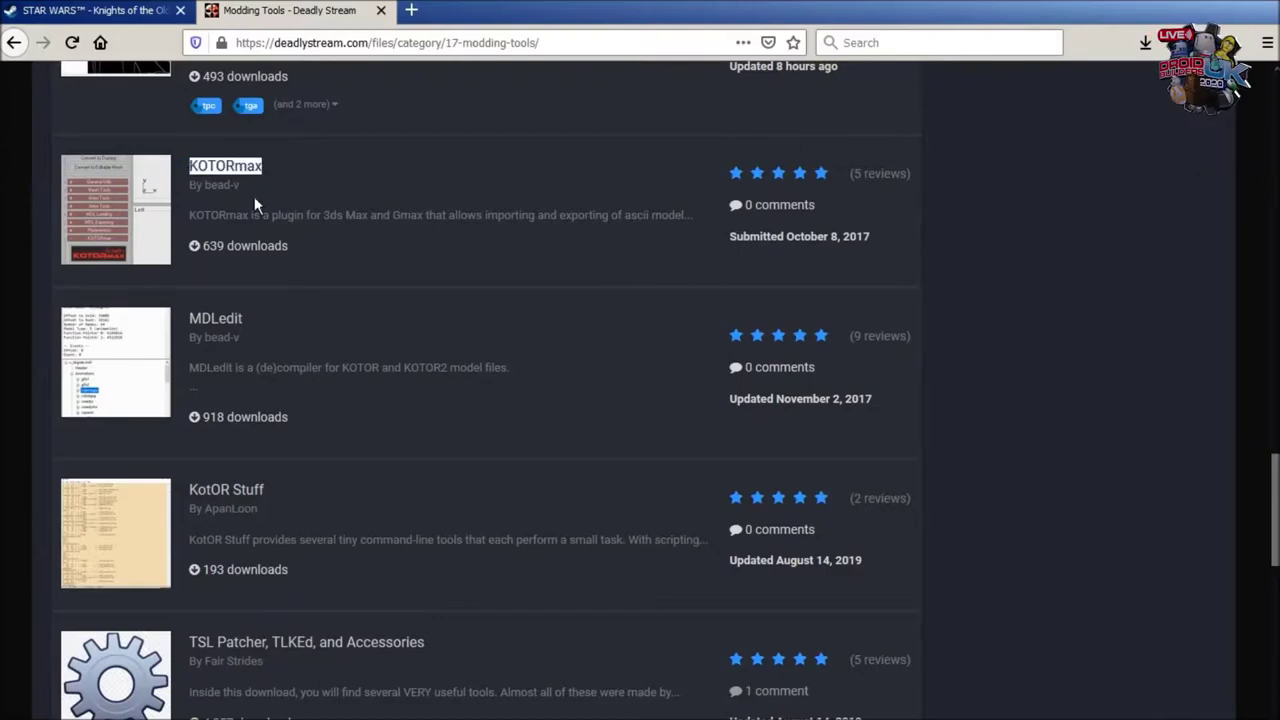
{"action": "scroll", "coordinate": [347, 257], "scroll_direction": "down", "scroll_amount": 6}
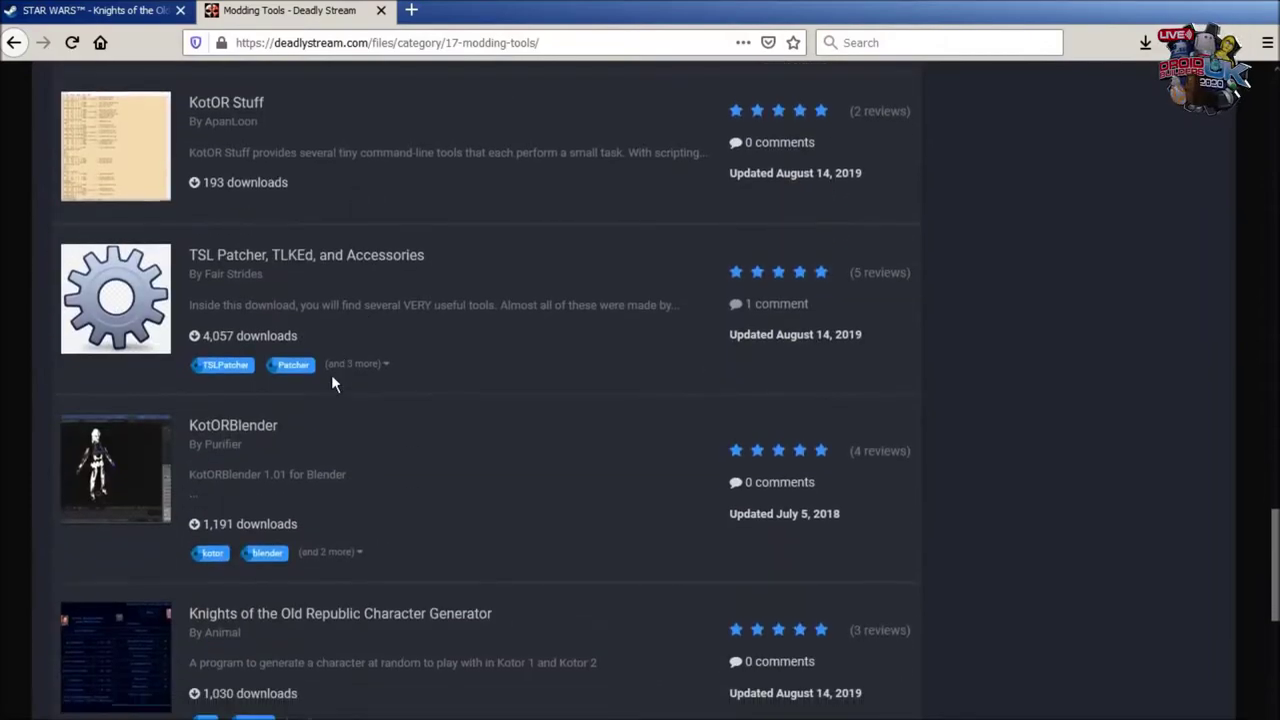
{"action": "scroll", "coordinate": [331, 374], "scroll_direction": "down", "scroll_amount": 2}
{"action": "double_click", "coordinate": [215, 360]}
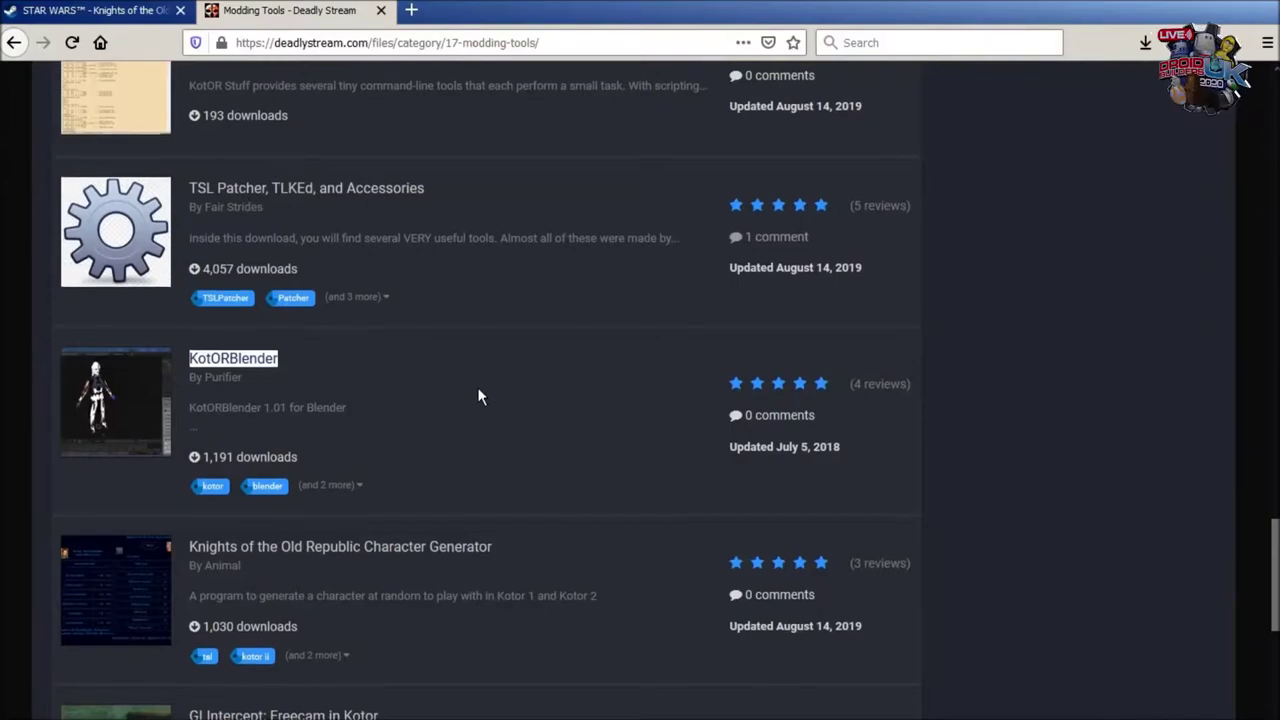
{"action": "scroll", "coordinate": [477, 394], "scroll_direction": "up", "scroll_amount": 10}
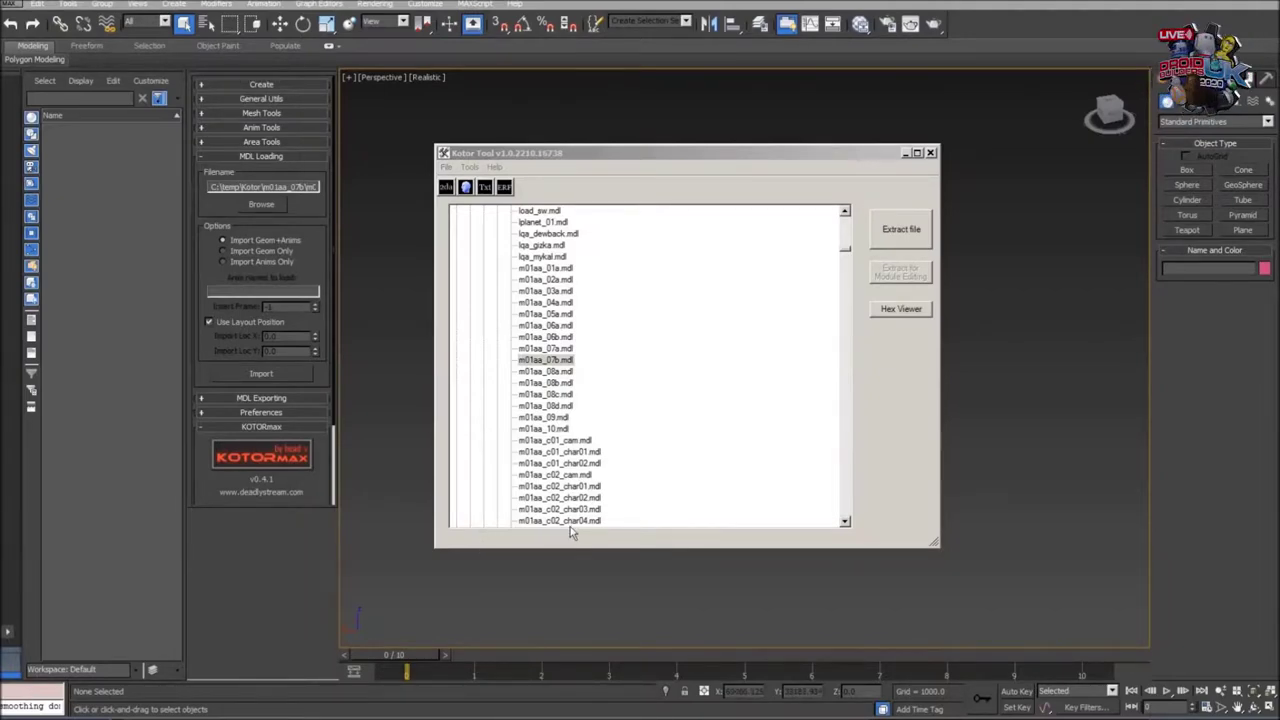
- Switch to Kotor Tool and look through the game's .mdl model files, from the creatures to the m02 area models
{"action": "left_click", "coordinate": [843, 243]}
{"action": "left_click_drag", "start_coordinate": [841, 238], "coordinate": [842, 216]}
{"action": "scroll", "coordinate": [793, 306], "scroll_direction": "down", "scroll_amount": 6}
{"action": "scroll", "coordinate": [792, 312], "scroll_direction": "down", "scroll_amount": 15}
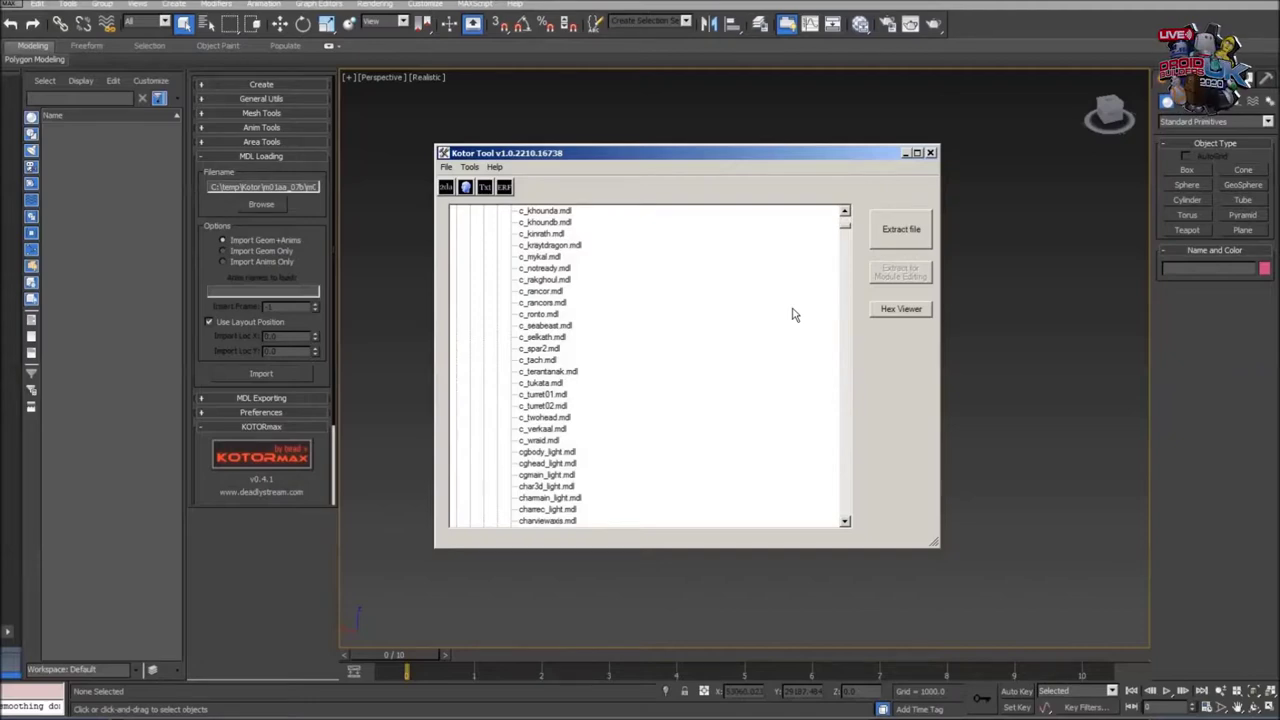
{"action": "scroll", "coordinate": [792, 315], "scroll_direction": "down", "scroll_amount": 10}
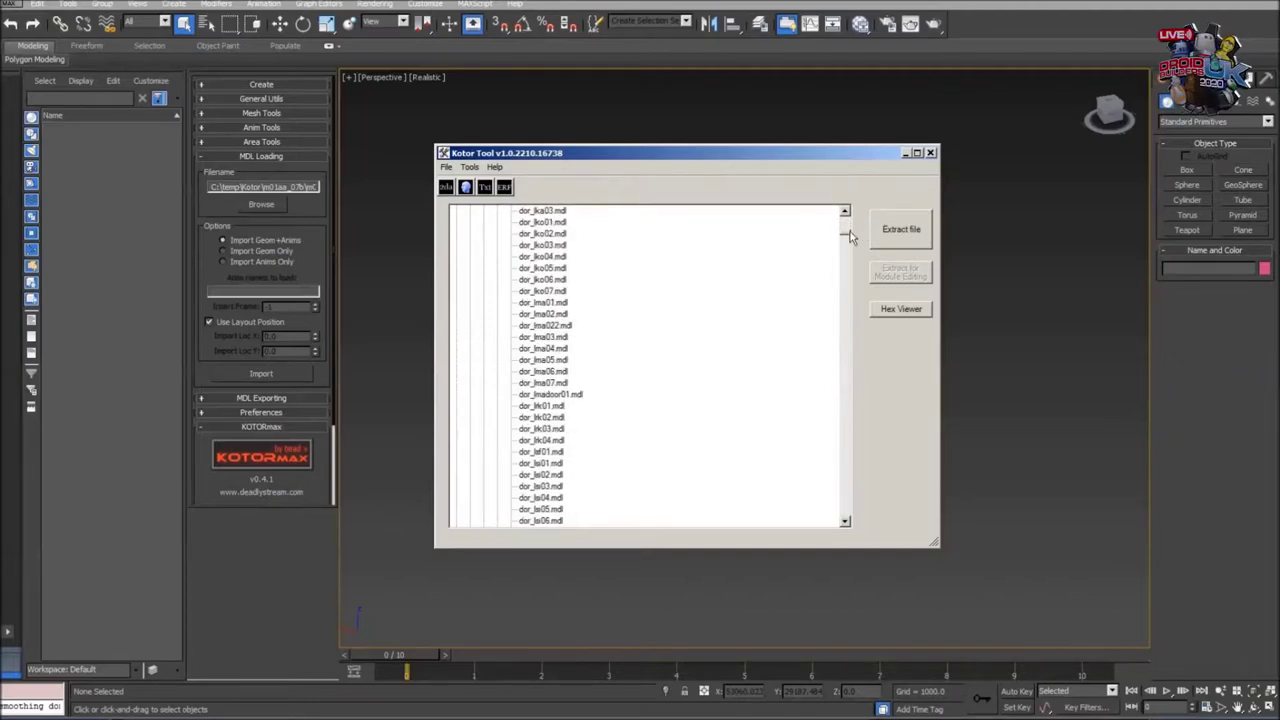
{"action": "left_click_drag", "start_coordinate": [848, 236], "coordinate": [848, 240]}
{"action": "scroll", "coordinate": [709, 357], "scroll_direction": "up", "scroll_amount": 5}
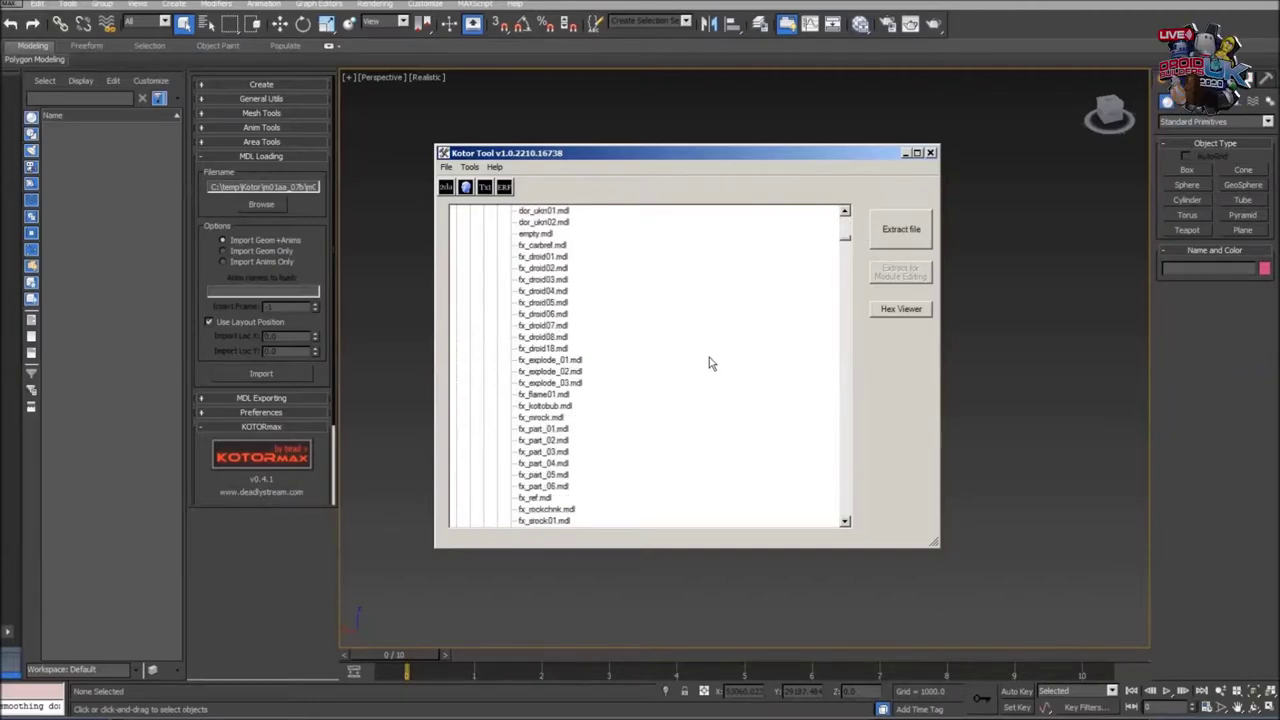
{"action": "scroll", "coordinate": [709, 363], "scroll_direction": "down", "scroll_amount": 15}
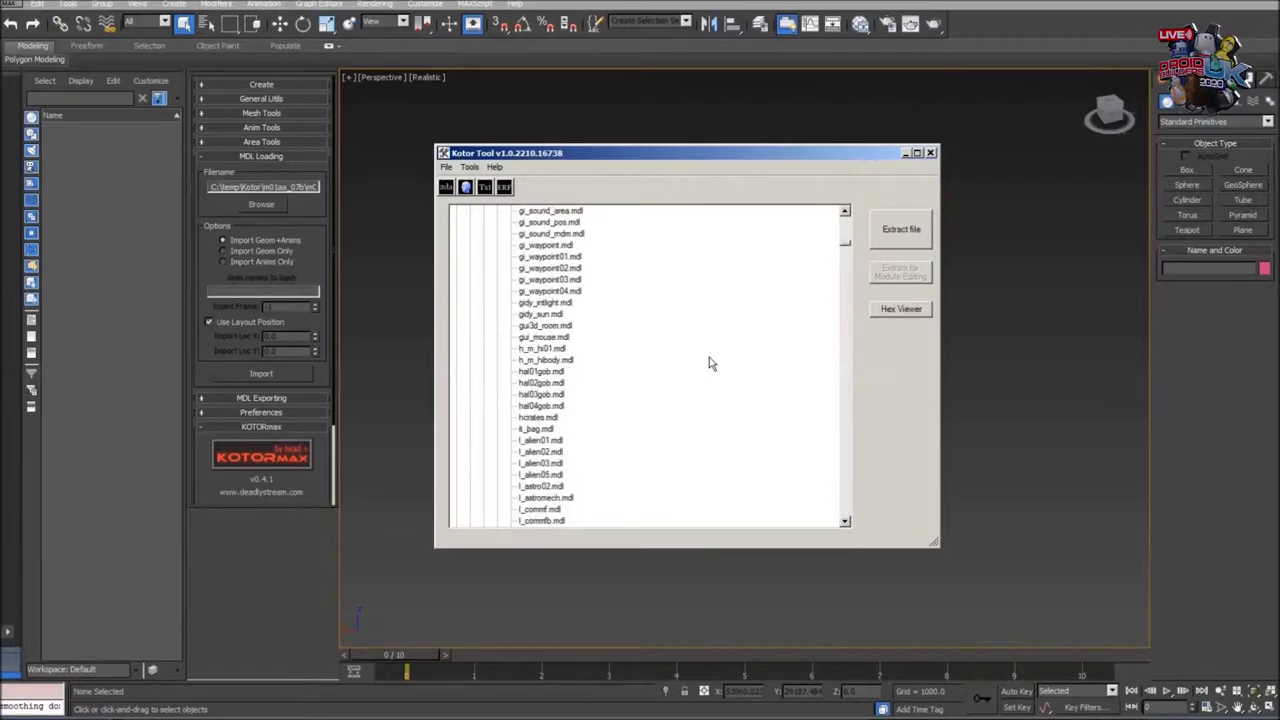
{"action": "scroll", "coordinate": [709, 363], "scroll_direction": "down", "scroll_amount": 6}
{"action": "scroll", "coordinate": [709, 363], "scroll_direction": "down", "scroll_amount": 20}
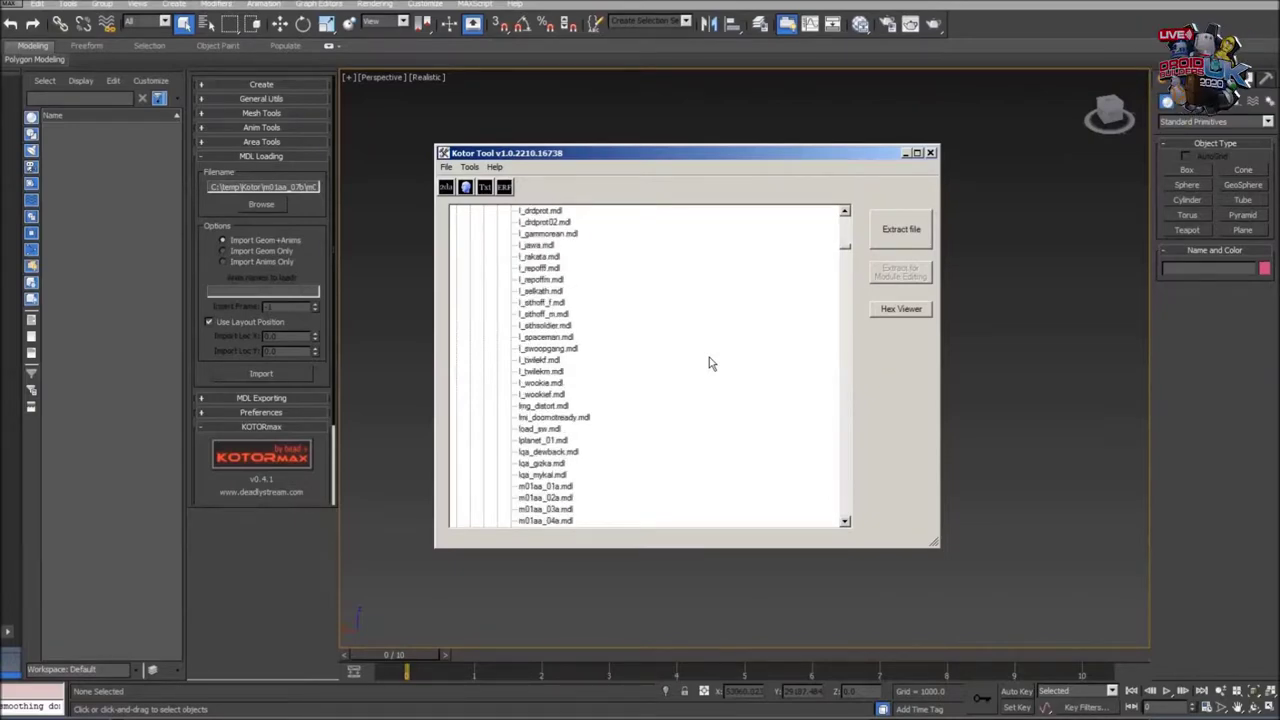
{"action": "scroll", "coordinate": [709, 367], "scroll_direction": "down", "scroll_amount": 8}
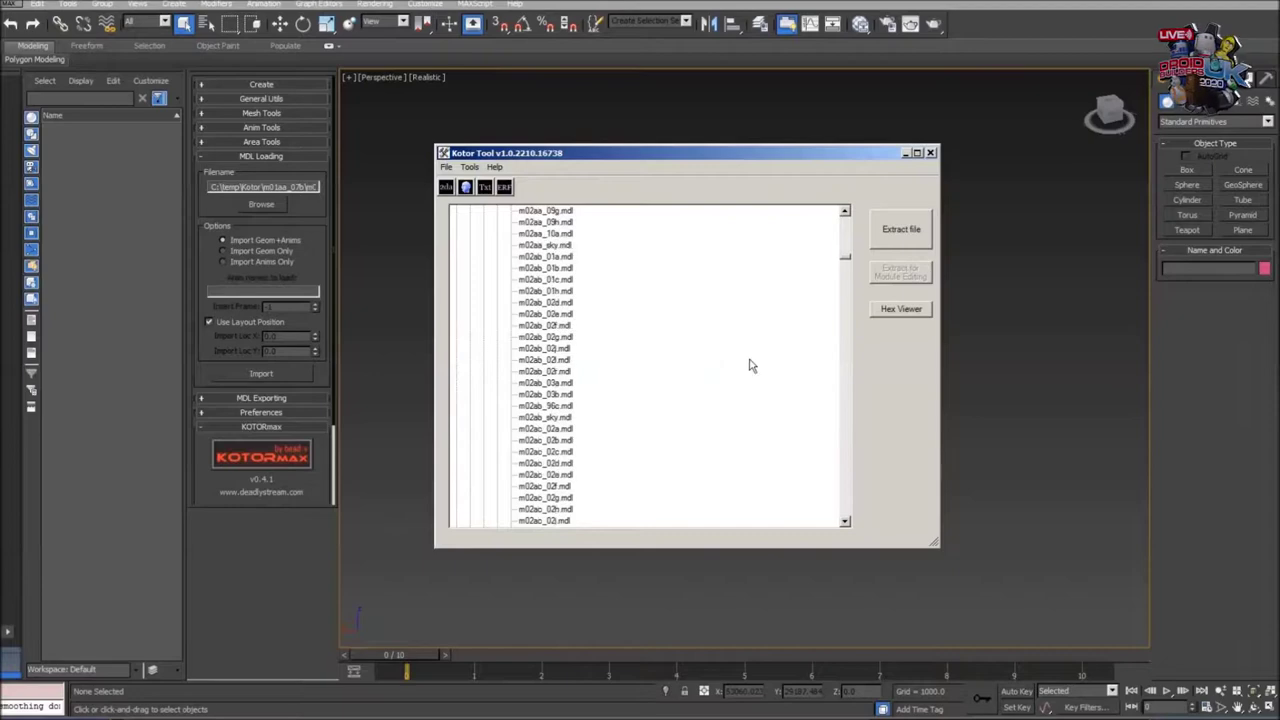
- Find n_gammorean.mdl among the character models and extract it
{"action": "left_click_drag", "start_coordinate": [846, 263], "coordinate": [835, 458]}
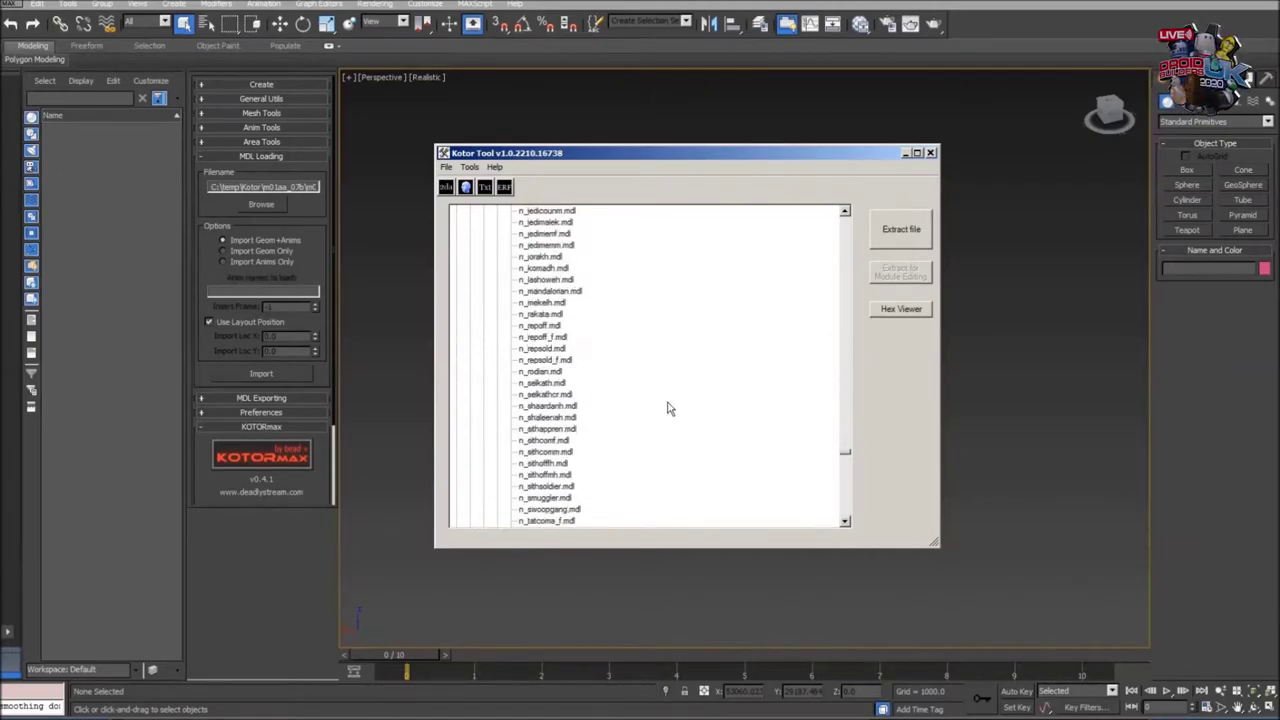
{"action": "scroll", "coordinate": [669, 408], "scroll_direction": "up", "scroll_amount": 1}
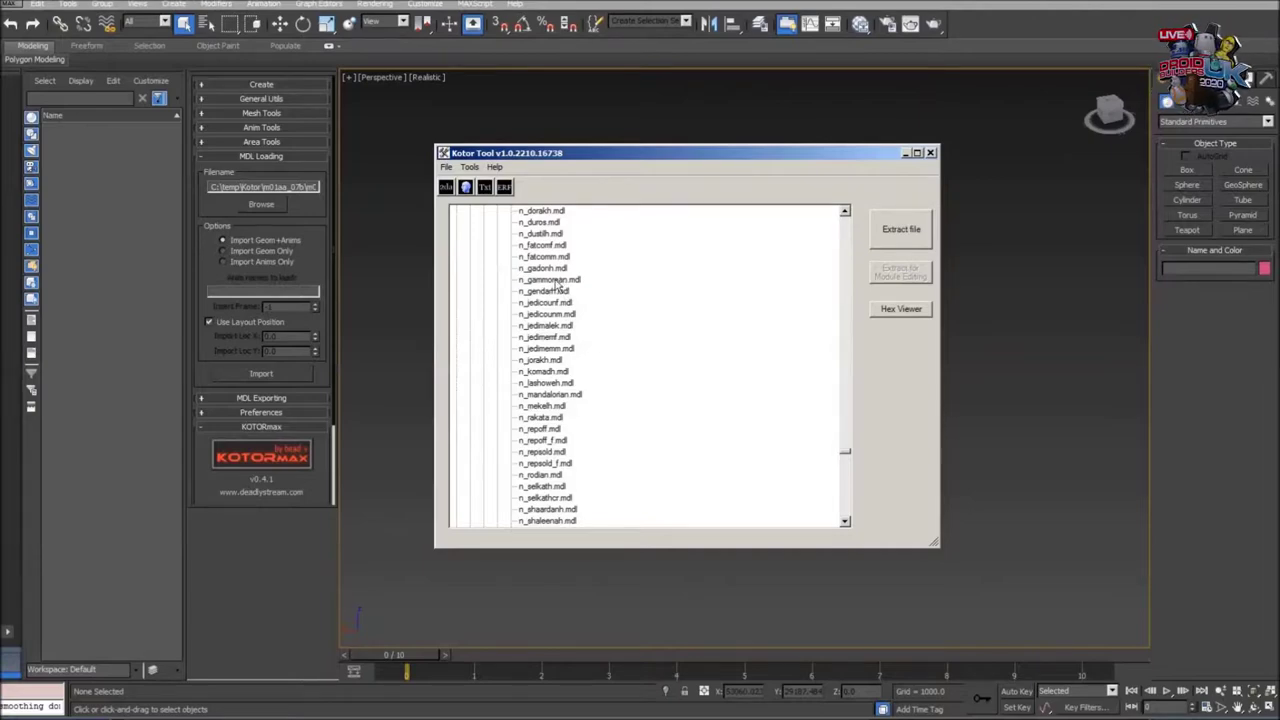
{"action": "double_click", "coordinate": [555, 281]}
{"action": "left_click", "coordinate": [700, 427]}
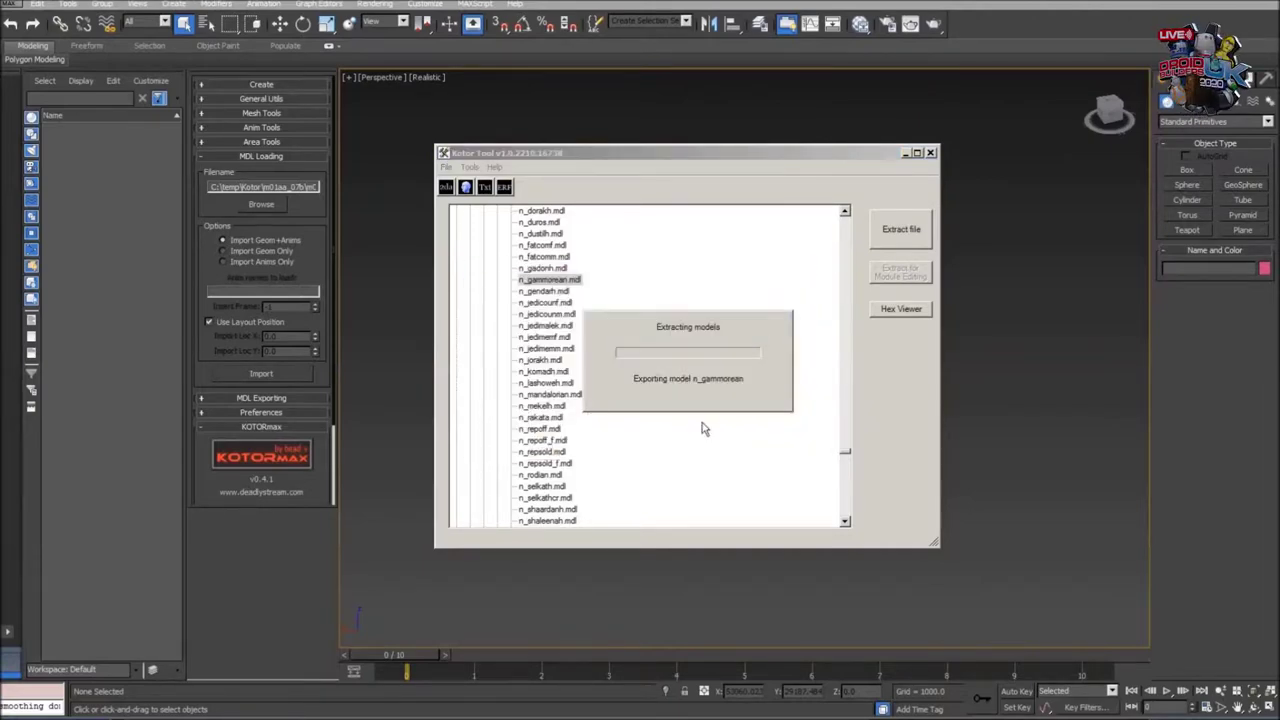
{"action": "left_click", "coordinate": [686, 405]}
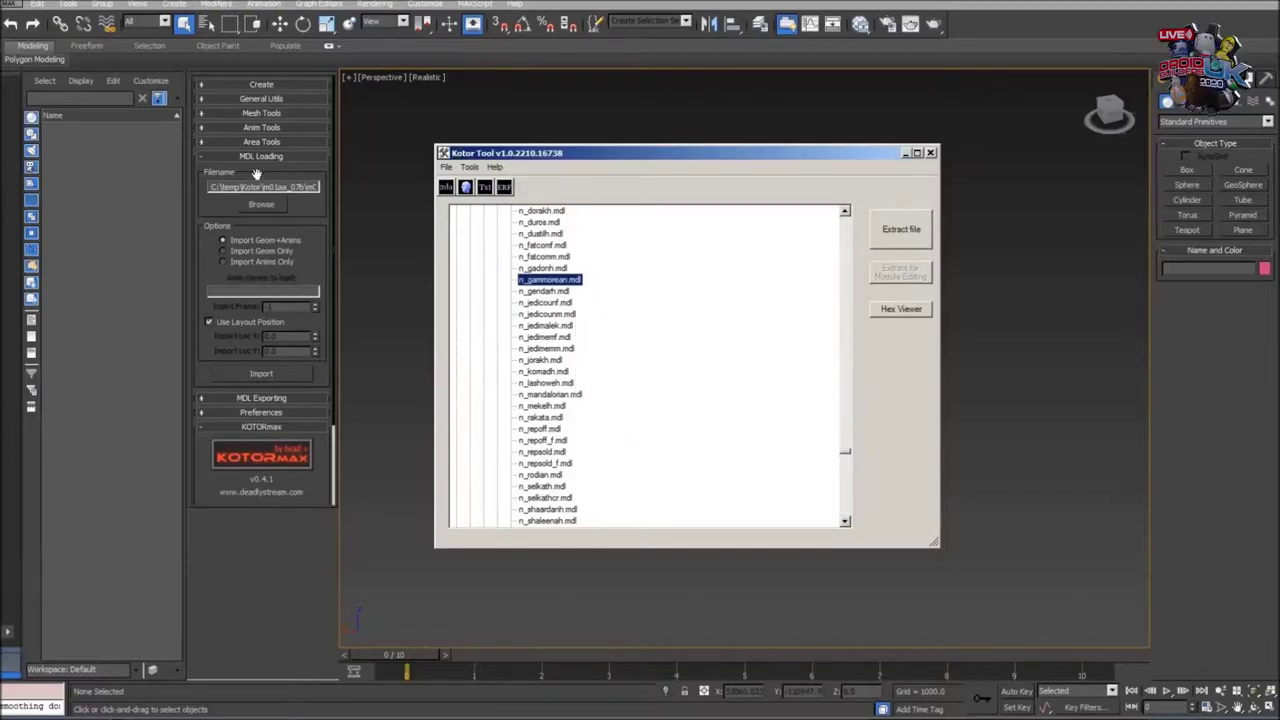
- Import the extracted model from C:\temp\Kotor\n_gammorean into 3ds Max with KOTORmax, using the *.mdl file type and the Geom+Anims option
{"action": "left_click", "coordinate": [261, 205]}
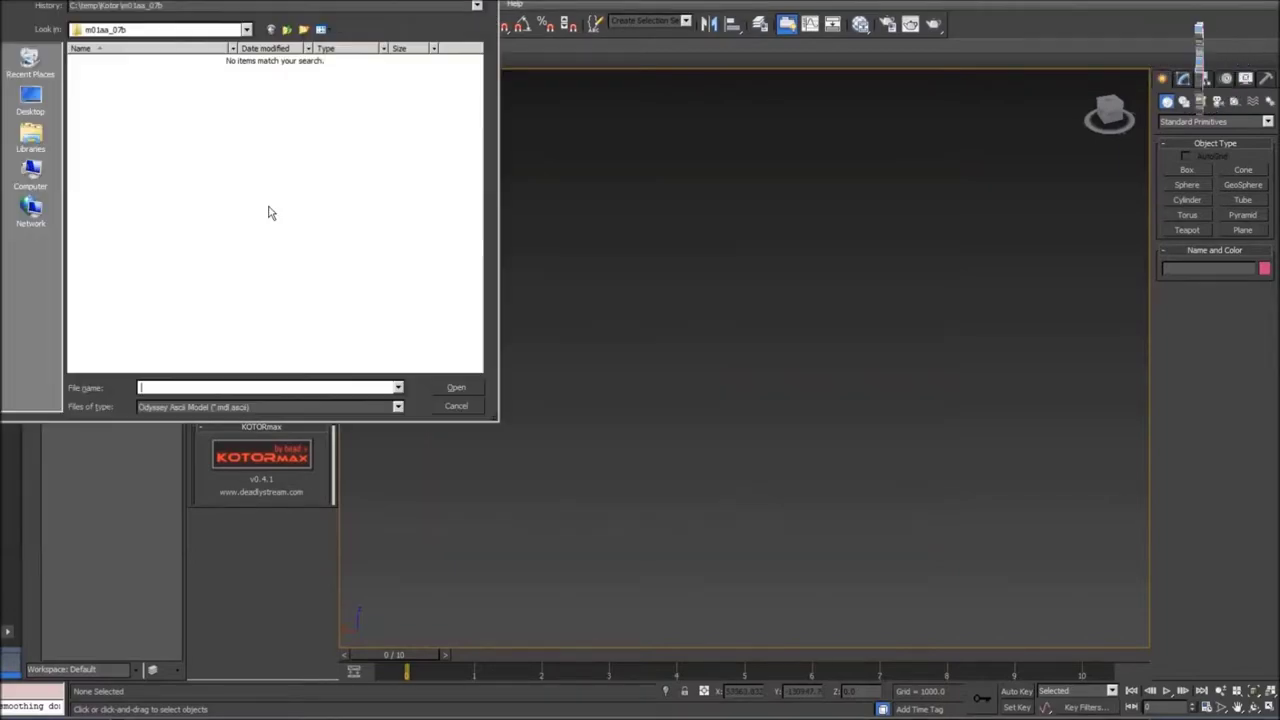
{"action": "left_click", "coordinate": [246, 30]}
{"action": "scroll", "coordinate": [130, 110], "scroll_direction": "up", "scroll_amount": 2}
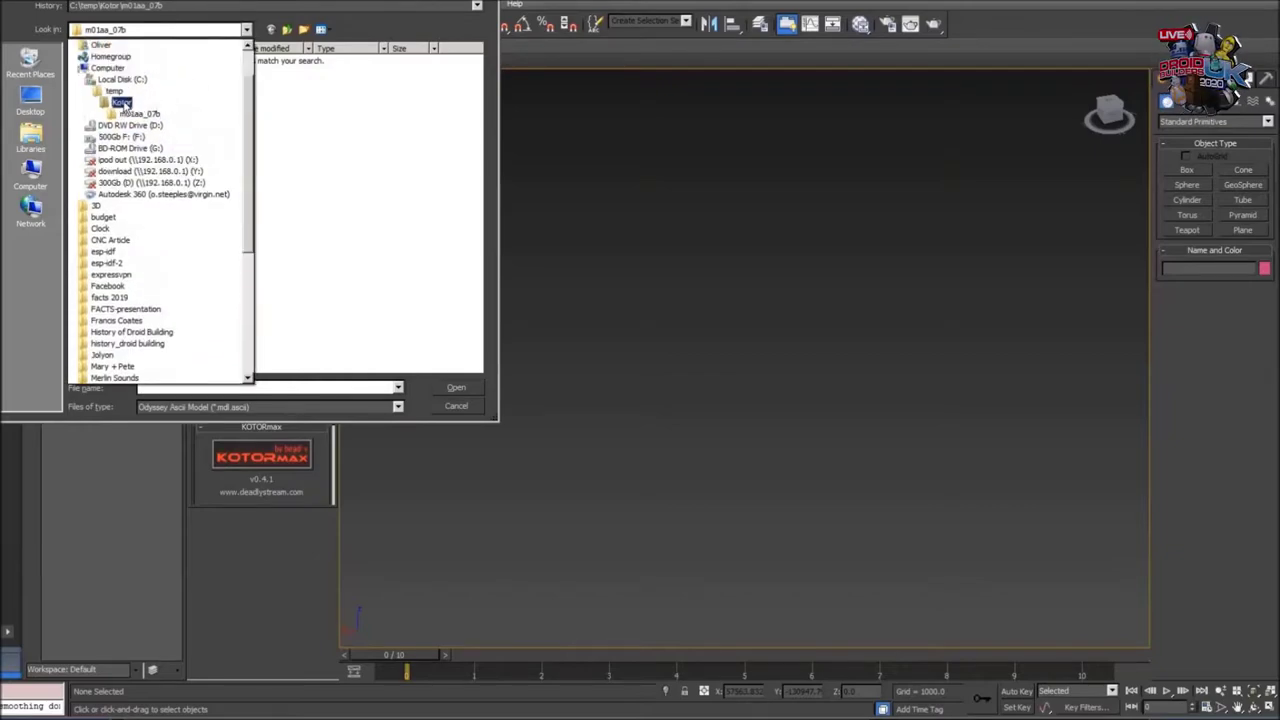
{"action": "left_click", "coordinate": [121, 103]}
{"action": "double_click", "coordinate": [109, 74]}
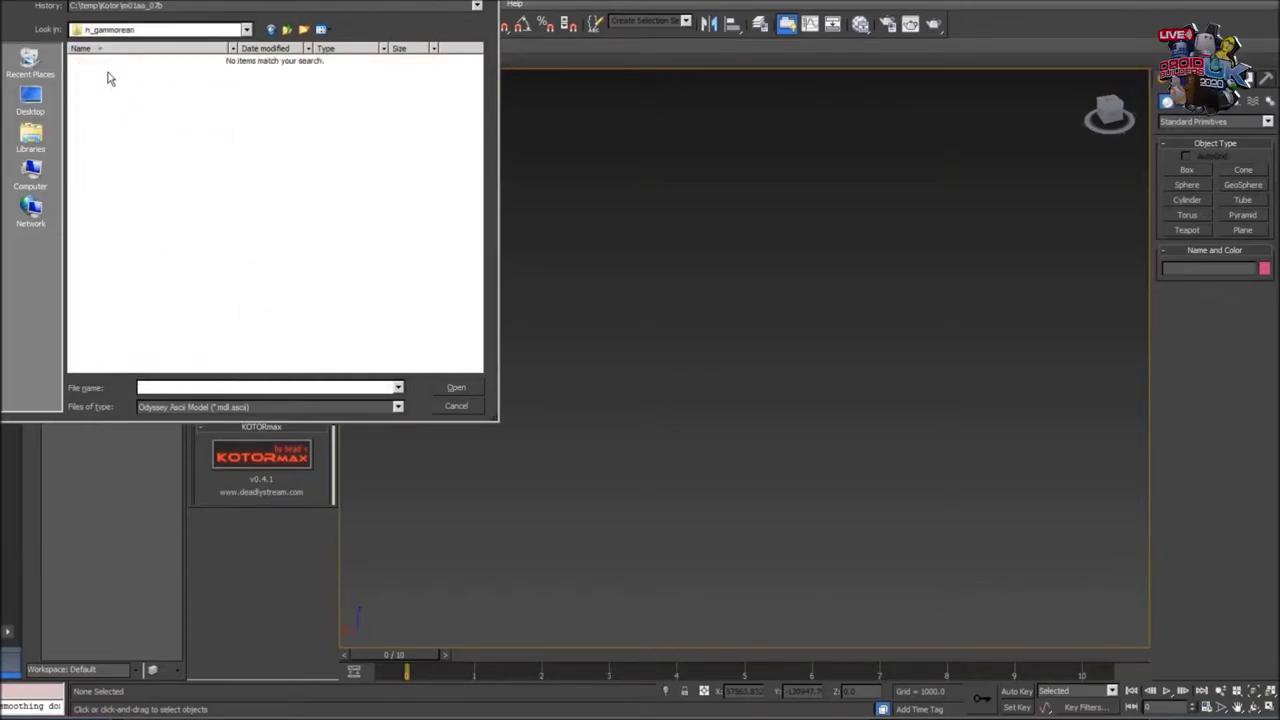
{"action": "left_click", "coordinate": [288, 407]}
{"action": "left_click", "coordinate": [229, 430]}
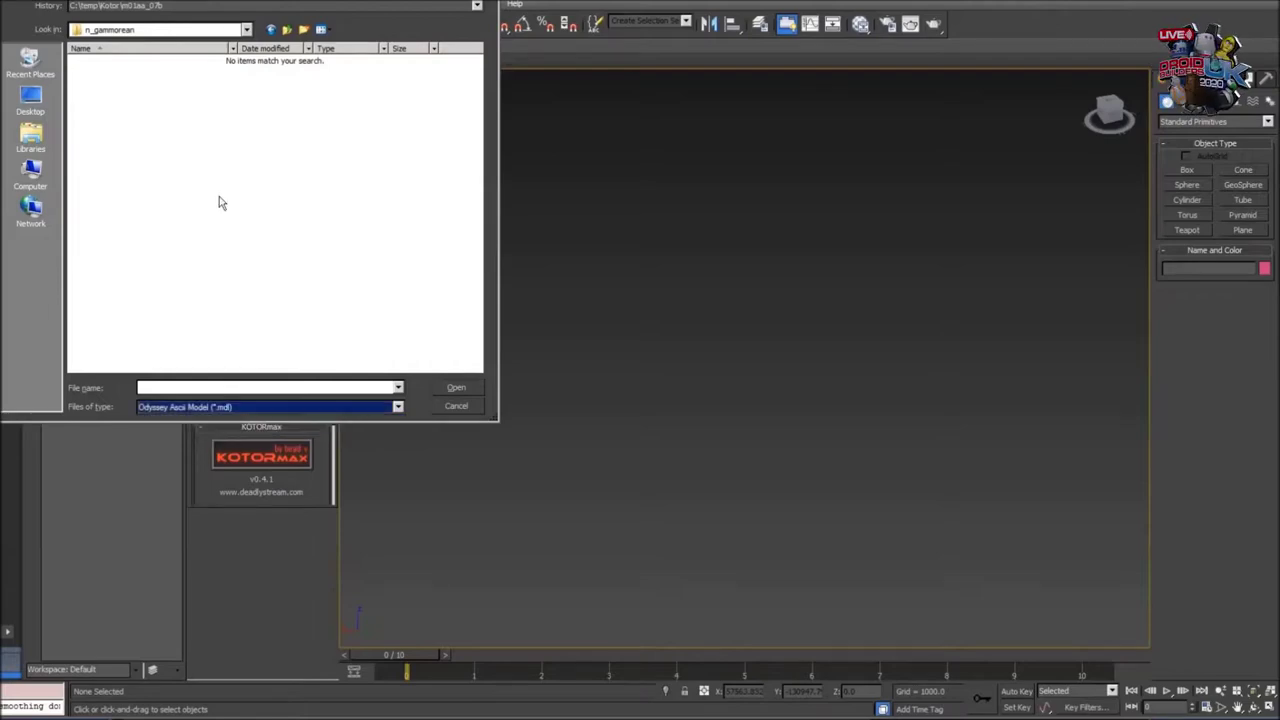
{"action": "double_click", "coordinate": [125, 60]}
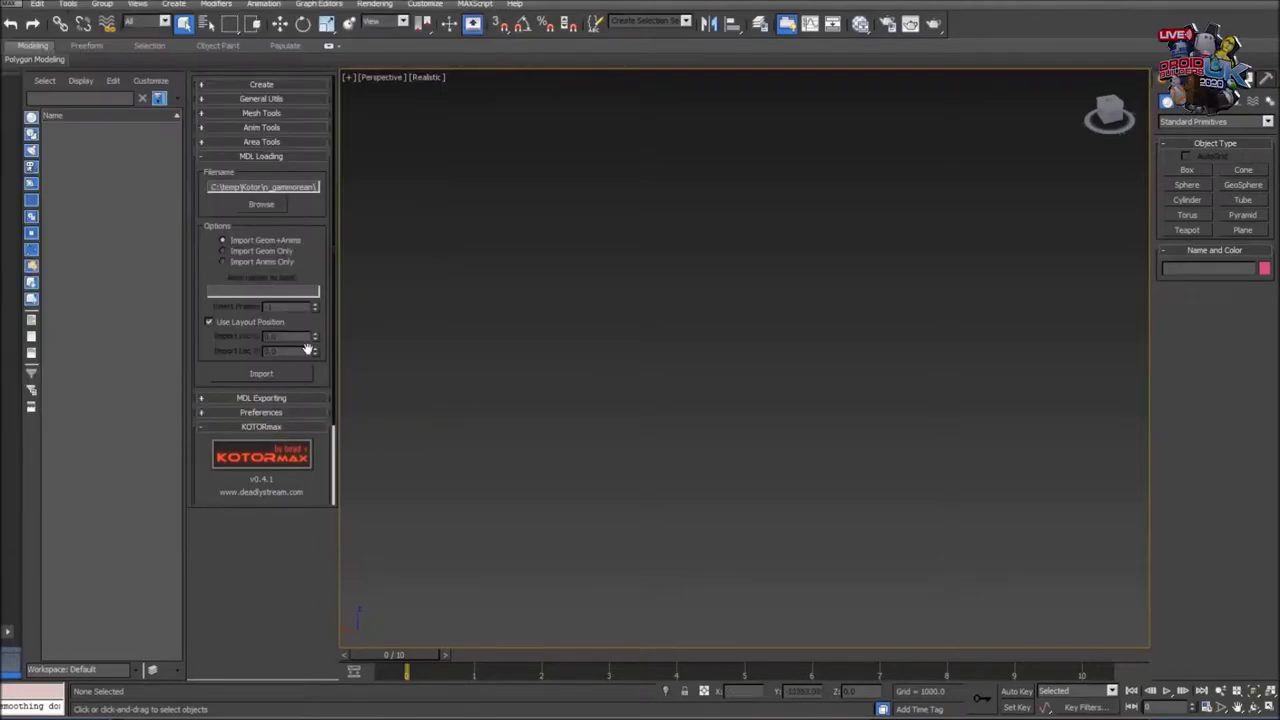
{"action": "left_click", "coordinate": [285, 374]}
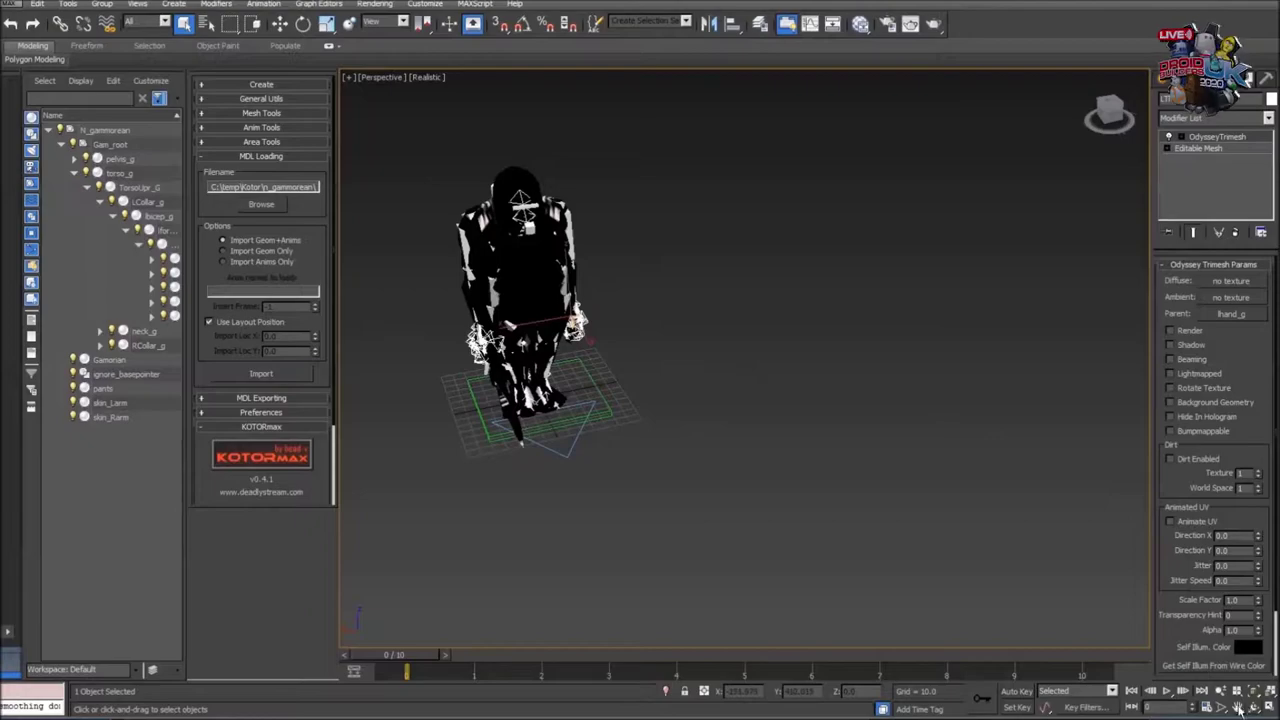
- Inspect the imported Gamorrean model and its axe from the front and the side
{"action": "scroll", "coordinate": [599, 284], "scroll_direction": "up", "scroll_amount": 3}
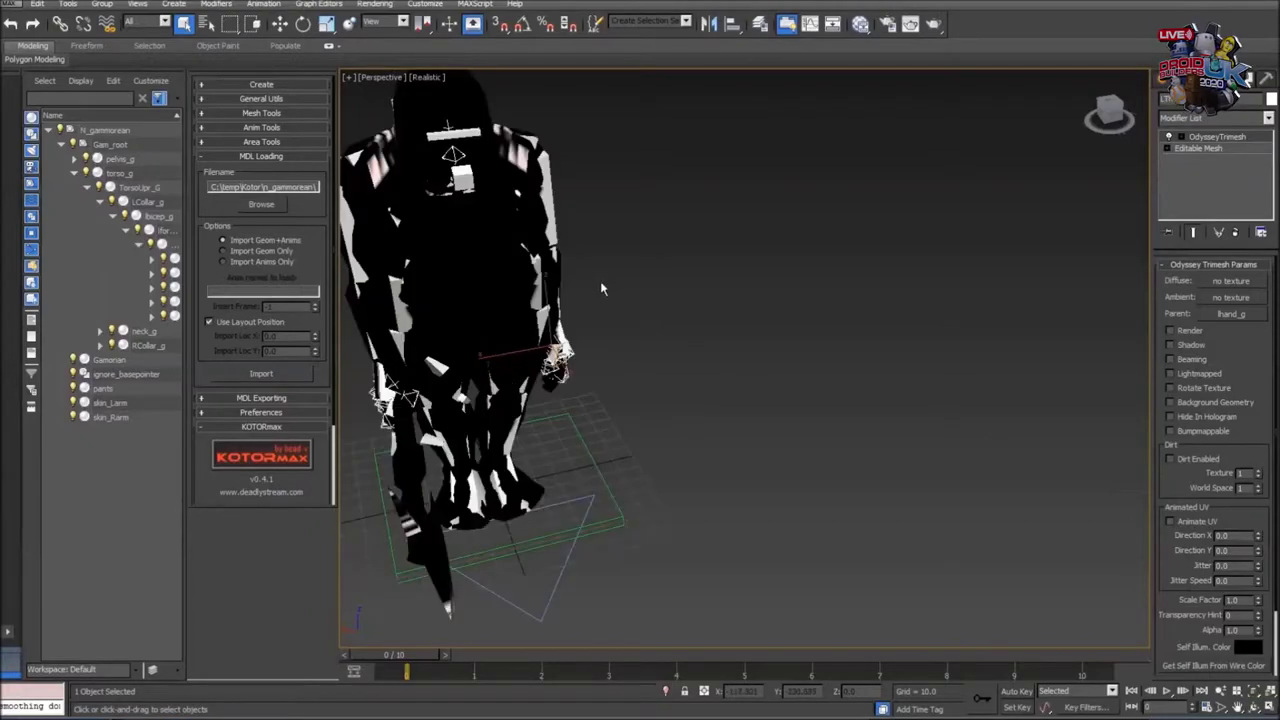
{"action": "middle_click_drag", "start_coordinate": [600, 285], "coordinate": [770, 365]}
{"action": "left_click", "coordinate": [1120, 118]}
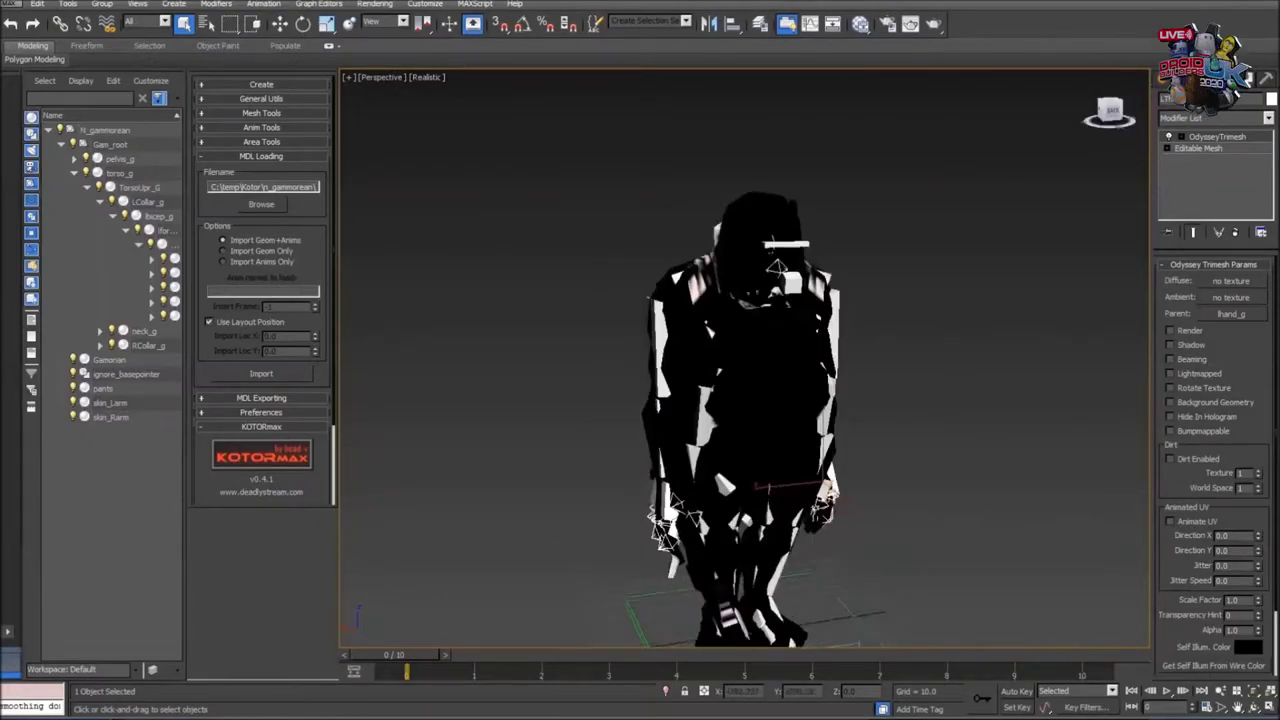
{"action": "left_click_drag", "start_coordinate": [1110, 108], "coordinate": [985, 128]}
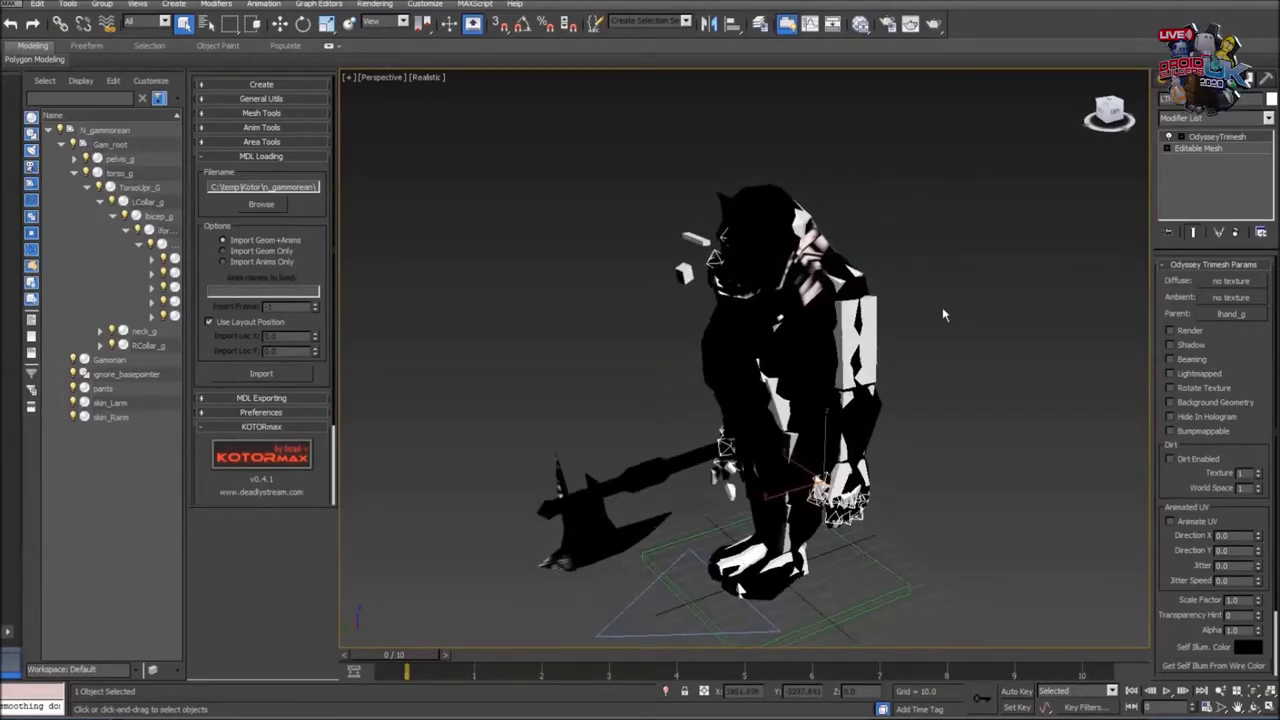
{"action": "middle_click_drag", "start_coordinate": [942, 308], "coordinate": [938, 284]}
{"action": "left_click_drag", "start_coordinate": [1110, 119], "coordinate": [1118, 122]}
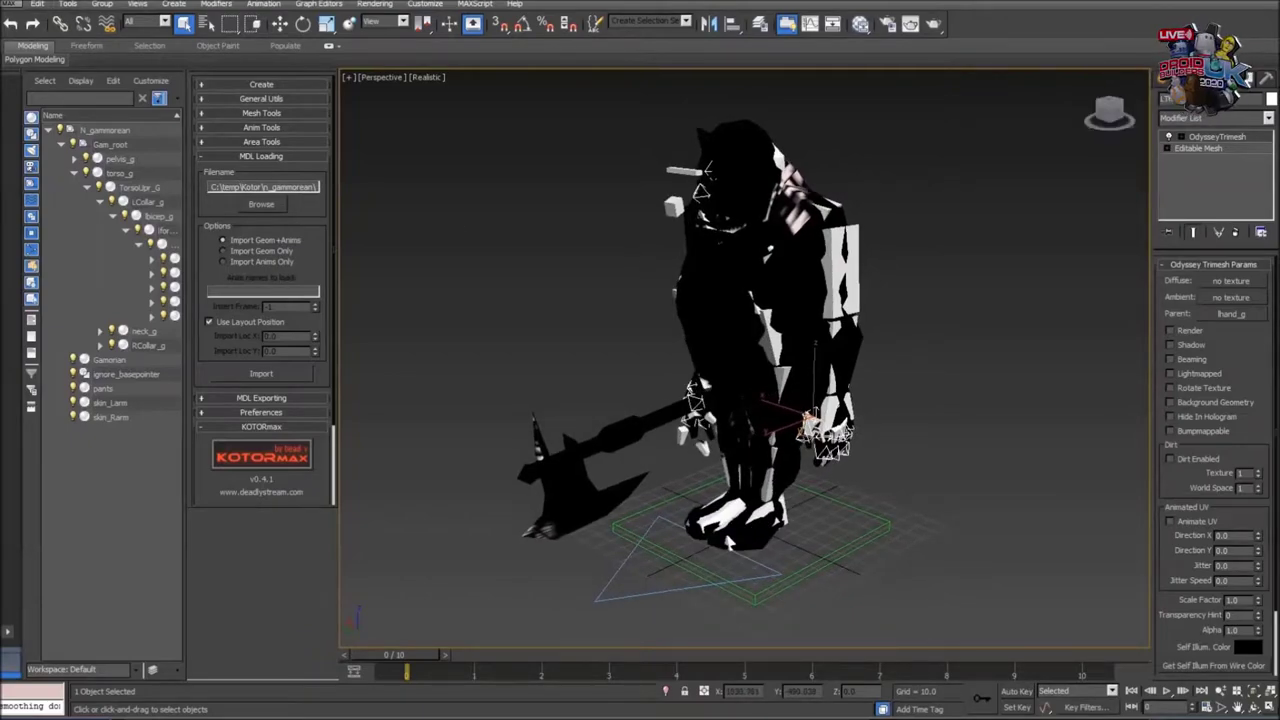
- Clear the Gamorrean scene without saving the changes
{"action": "left_click", "coordinate": [42, 2]}
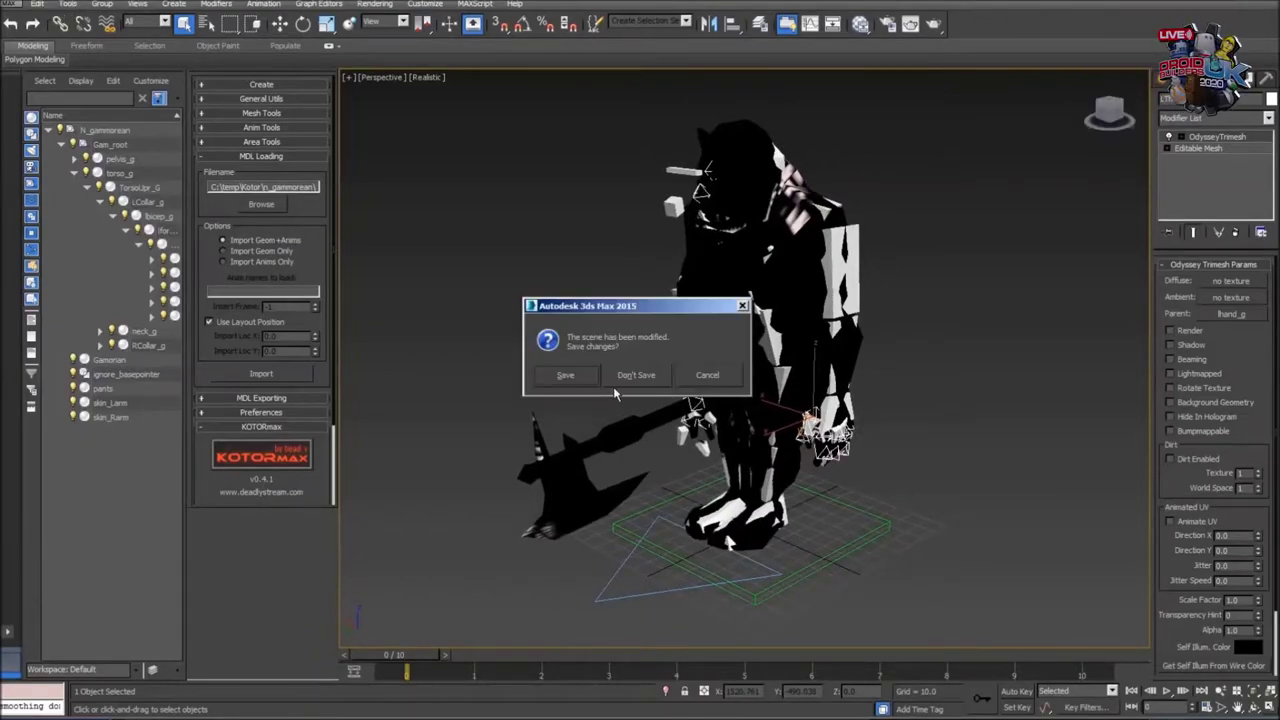
{"action": "left_click", "coordinate": [631, 372]}
{"action": "left_click", "coordinate": [621, 398]}
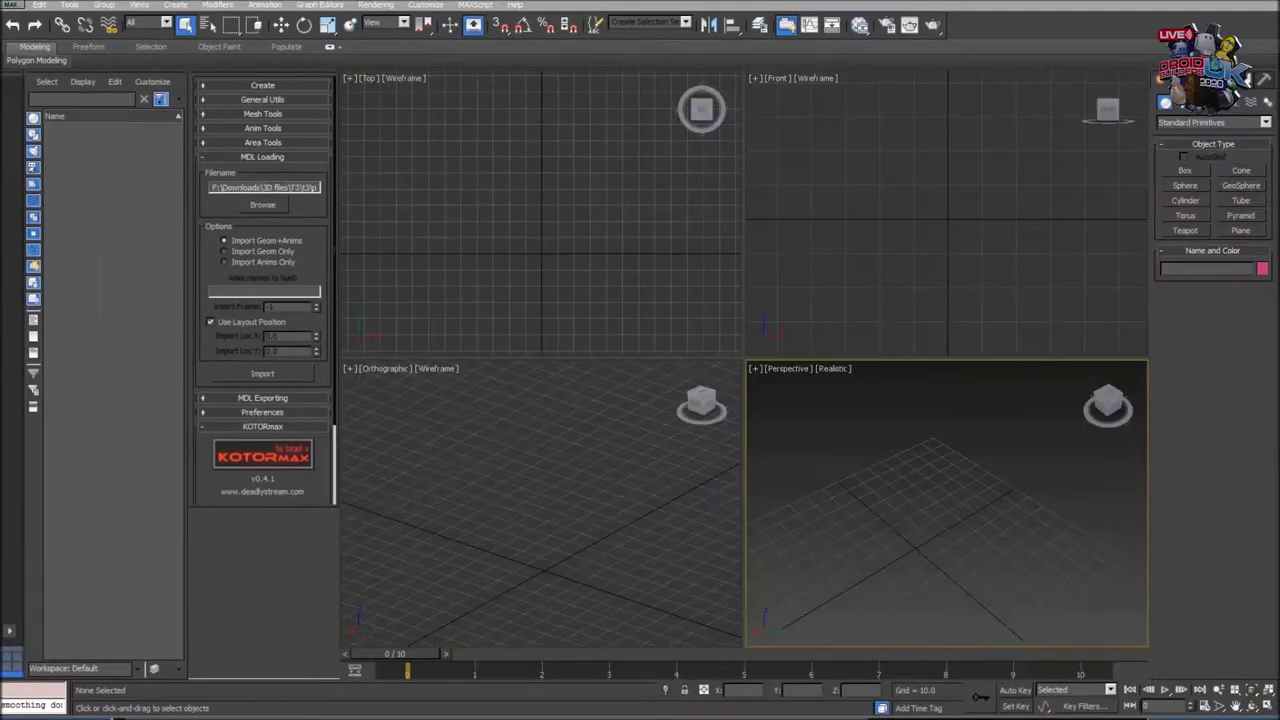
- Switch to Windows Explorer and examine the texture and model files in the n_gammorean and p_t3m4 folders
{"action": "key", "text": "alt+Tab"}
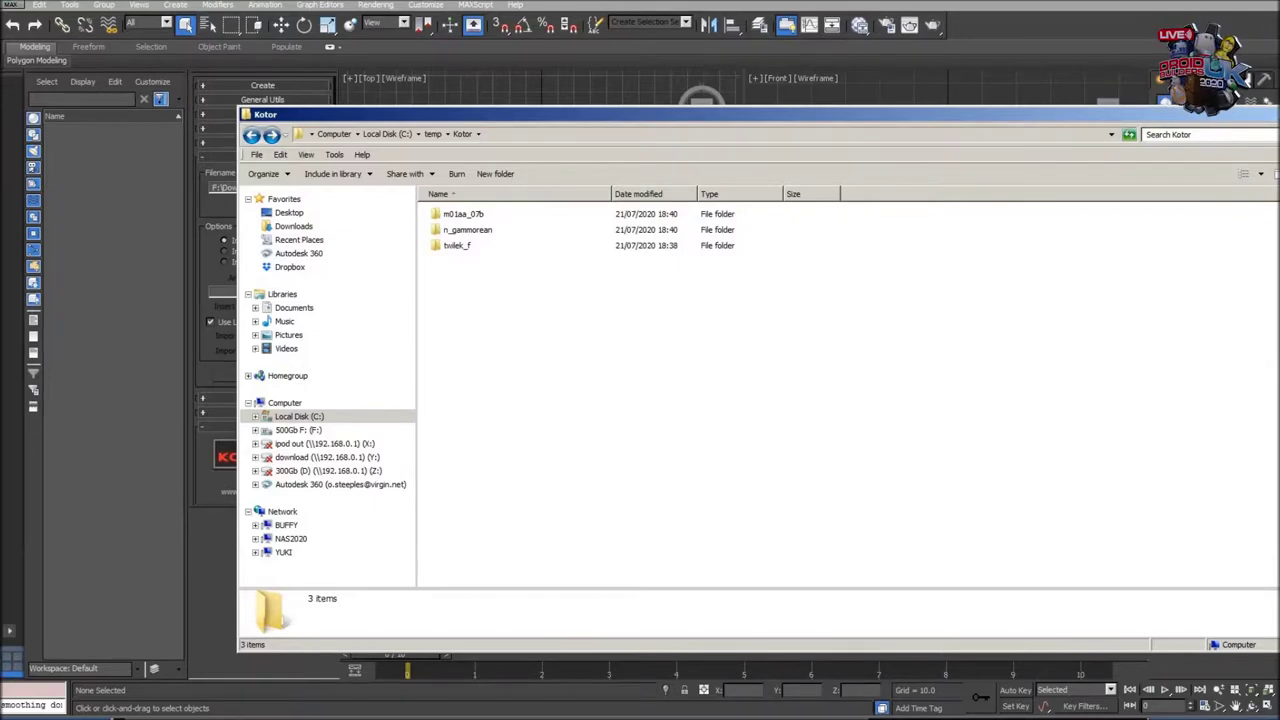
{"action": "left_click", "coordinate": [467, 229]}
{"action": "double_click", "coordinate": [467, 230]}
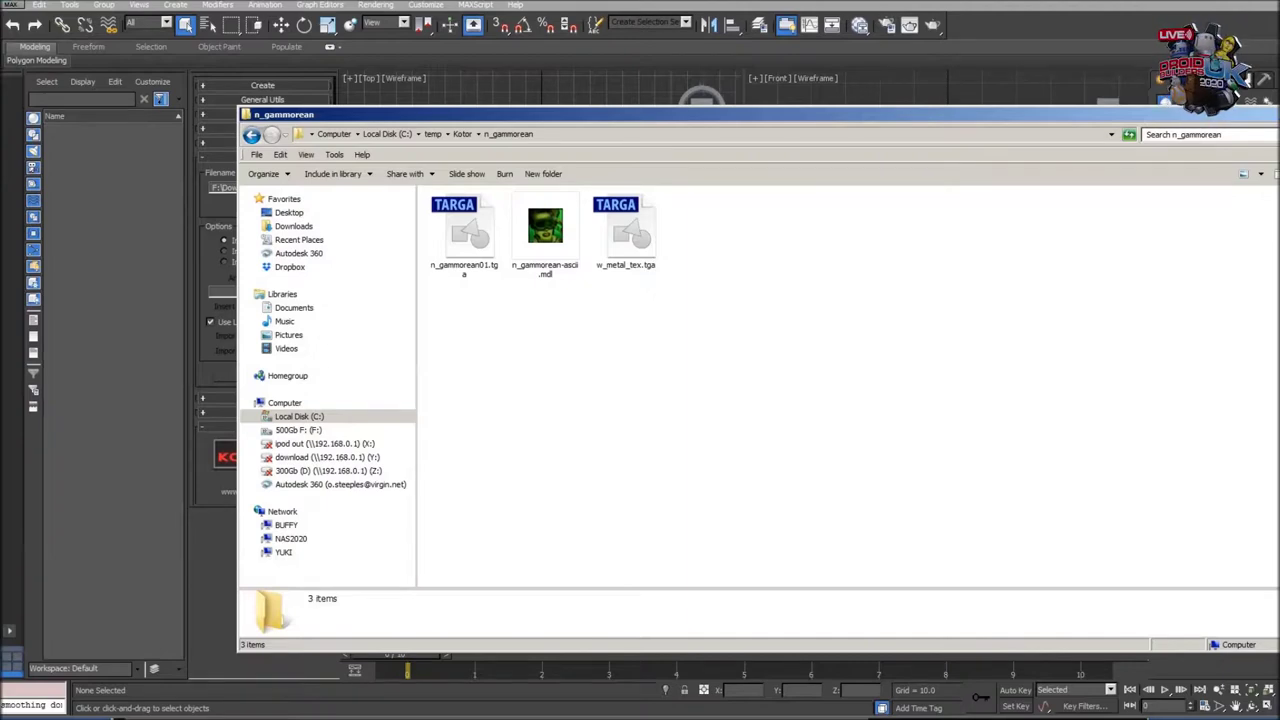
{"action": "left_click", "coordinate": [652, 238]}
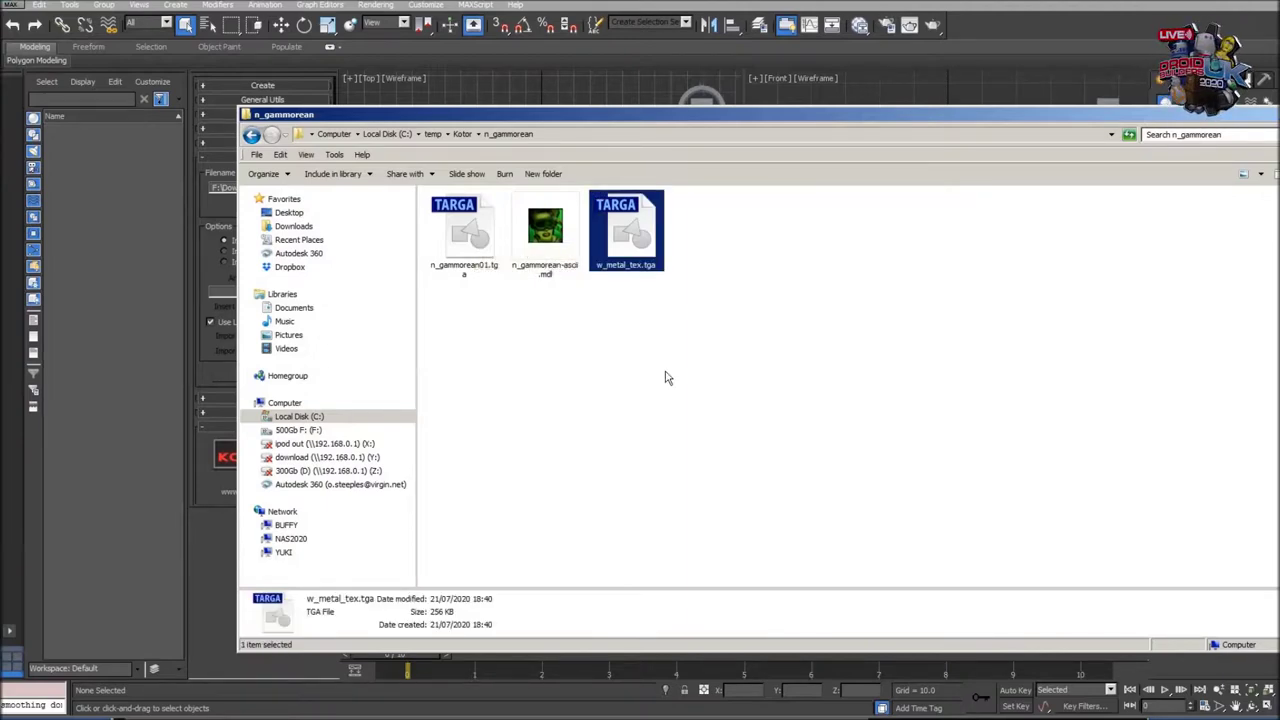
{"action": "left_click", "coordinate": [655, 375]}
{"action": "left_click", "coordinate": [572, 243]}
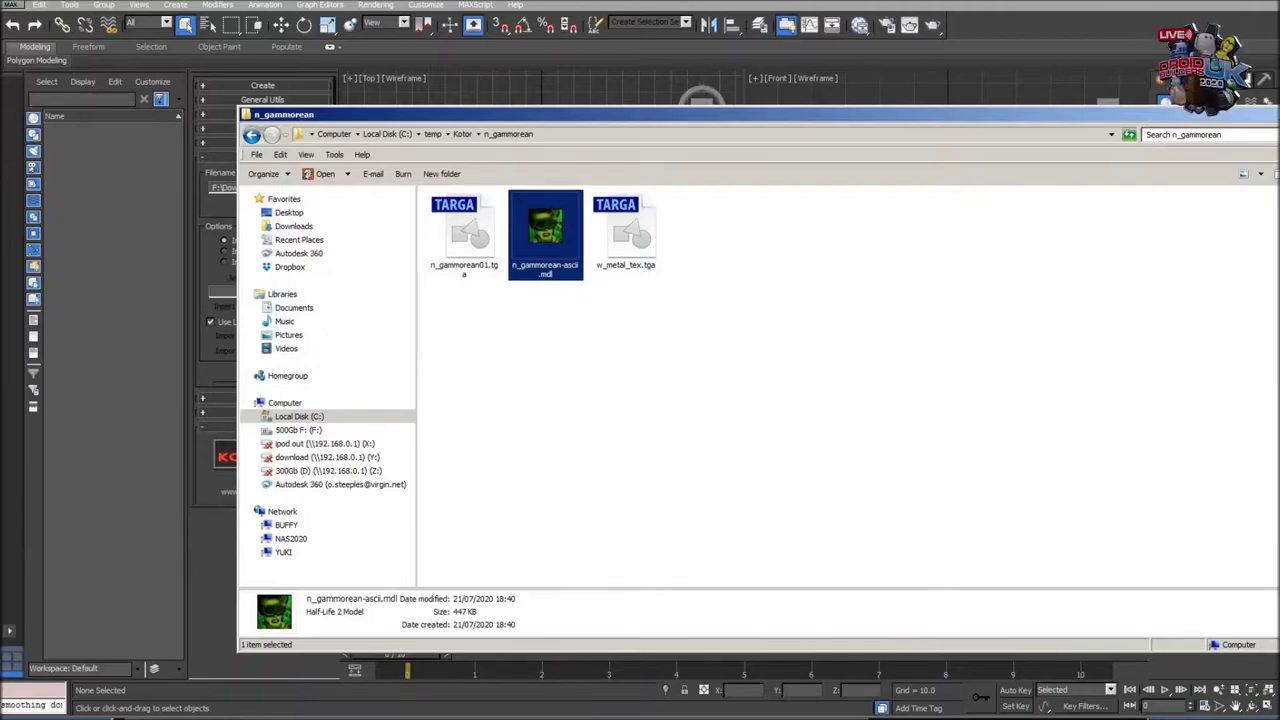
{"action": "key", "text": "alt+Tab"}
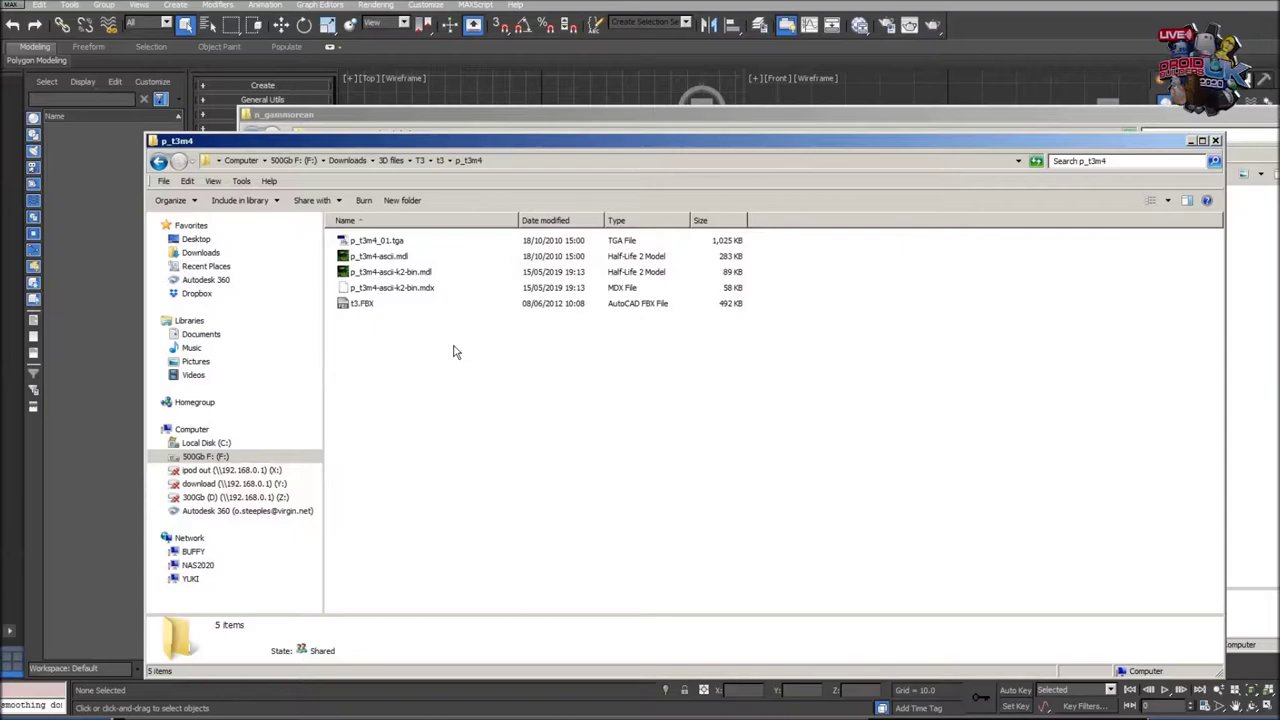
{"action": "left_click", "coordinate": [397, 243]}
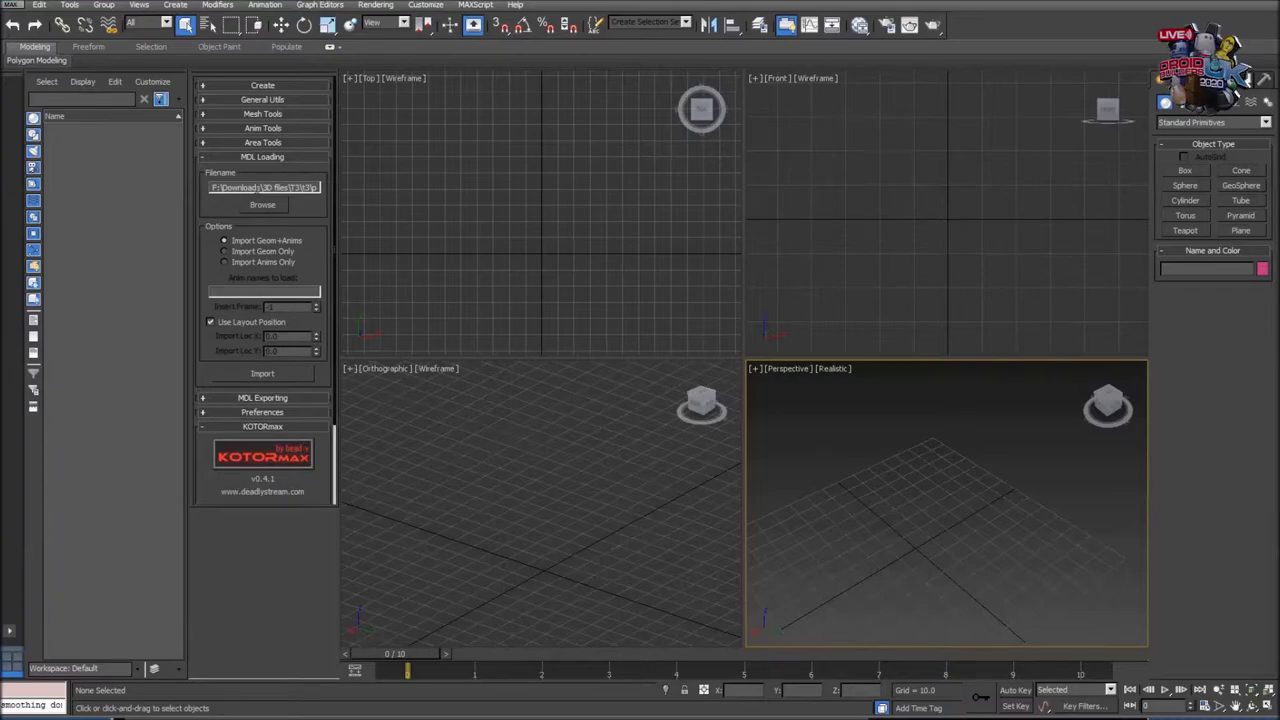
- Import the p_t3m4 droid model into 3ds Max with geometry and animations, and maximize the orthographic view
{"action": "left_click", "coordinate": [262, 374]}
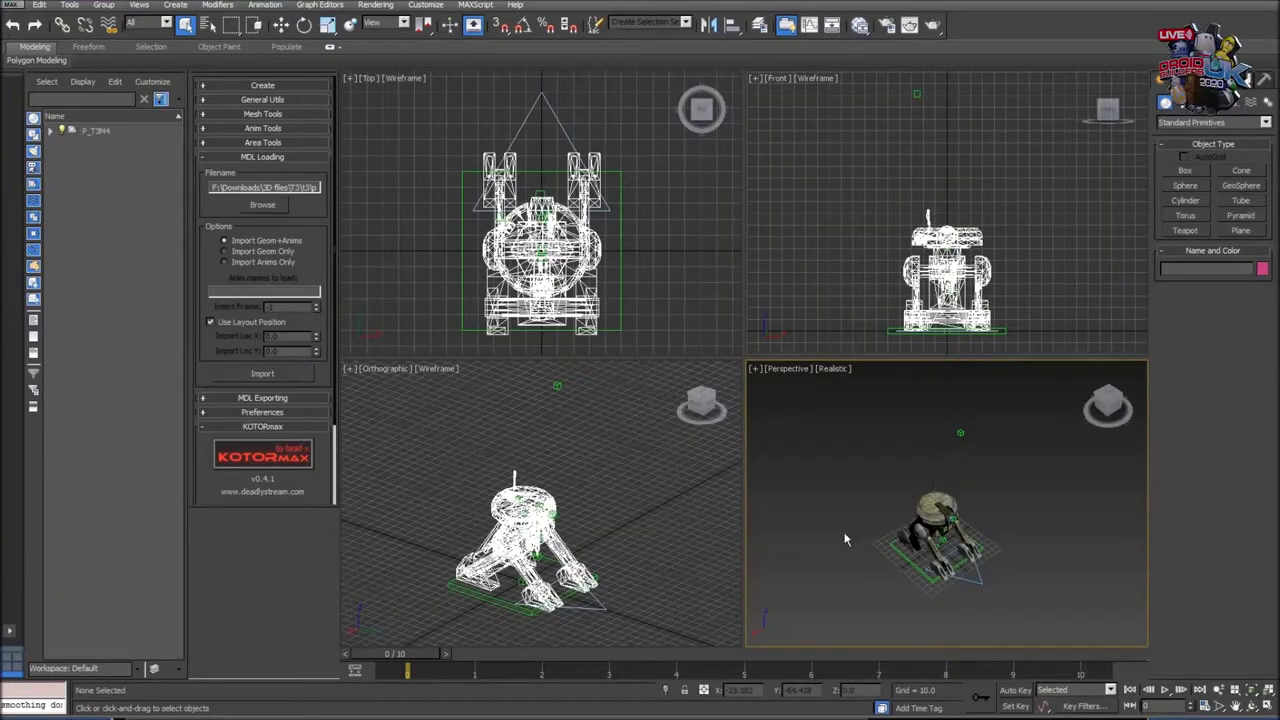
{"action": "left_click", "coordinate": [672, 520]}
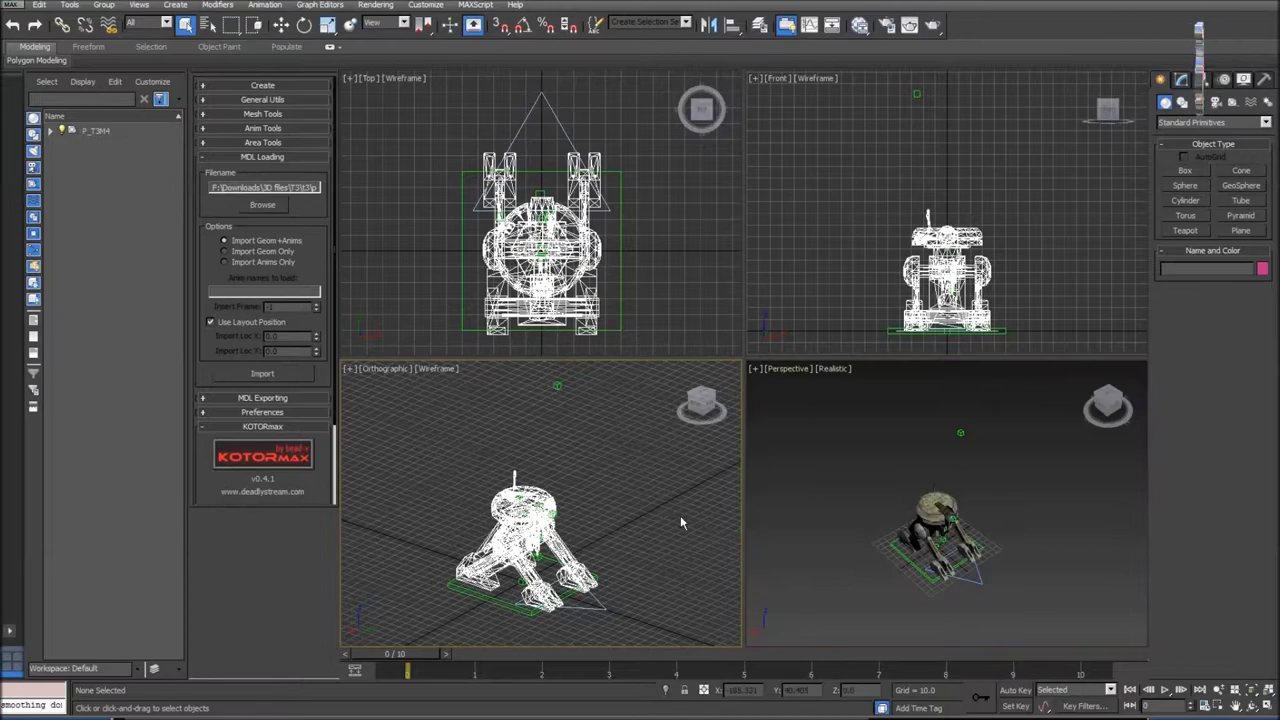
{"action": "left_click", "coordinate": [1268, 706]}
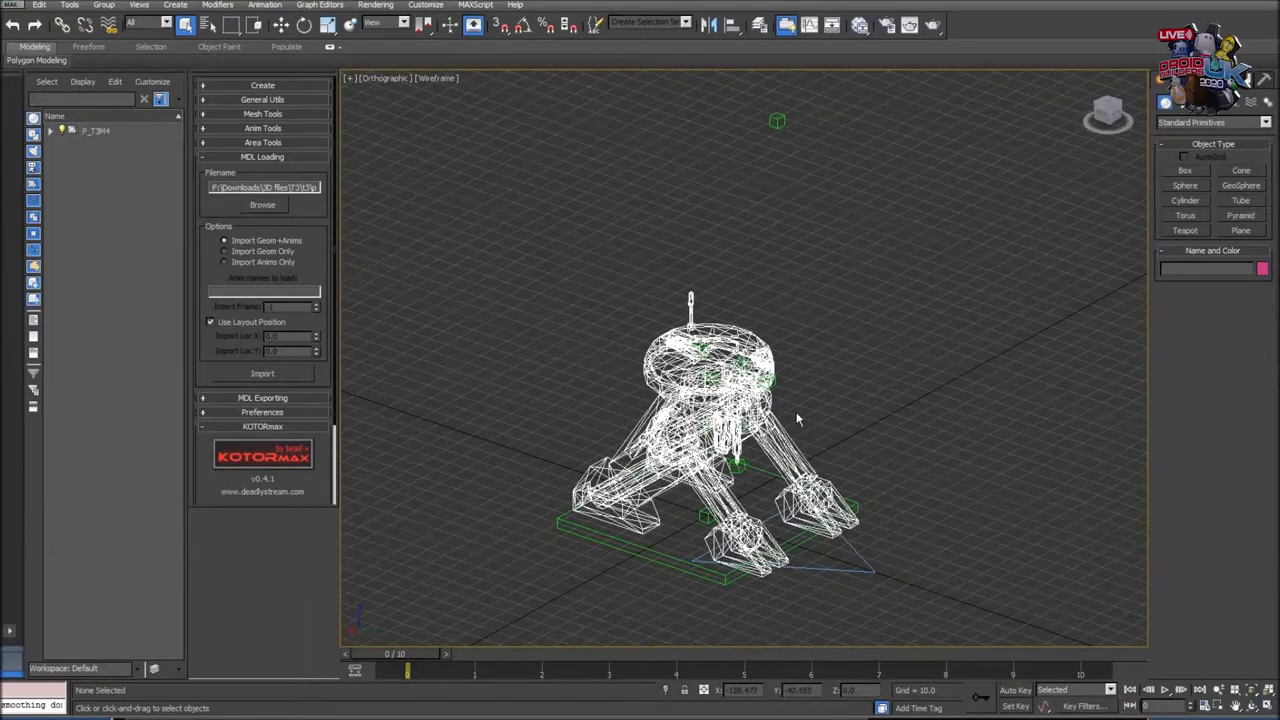
- Examine the droid's wireframe mesh in the orthographic view, including a close look at the head
{"action": "scroll", "coordinate": [808, 386], "scroll_direction": "up", "scroll_amount": 4}
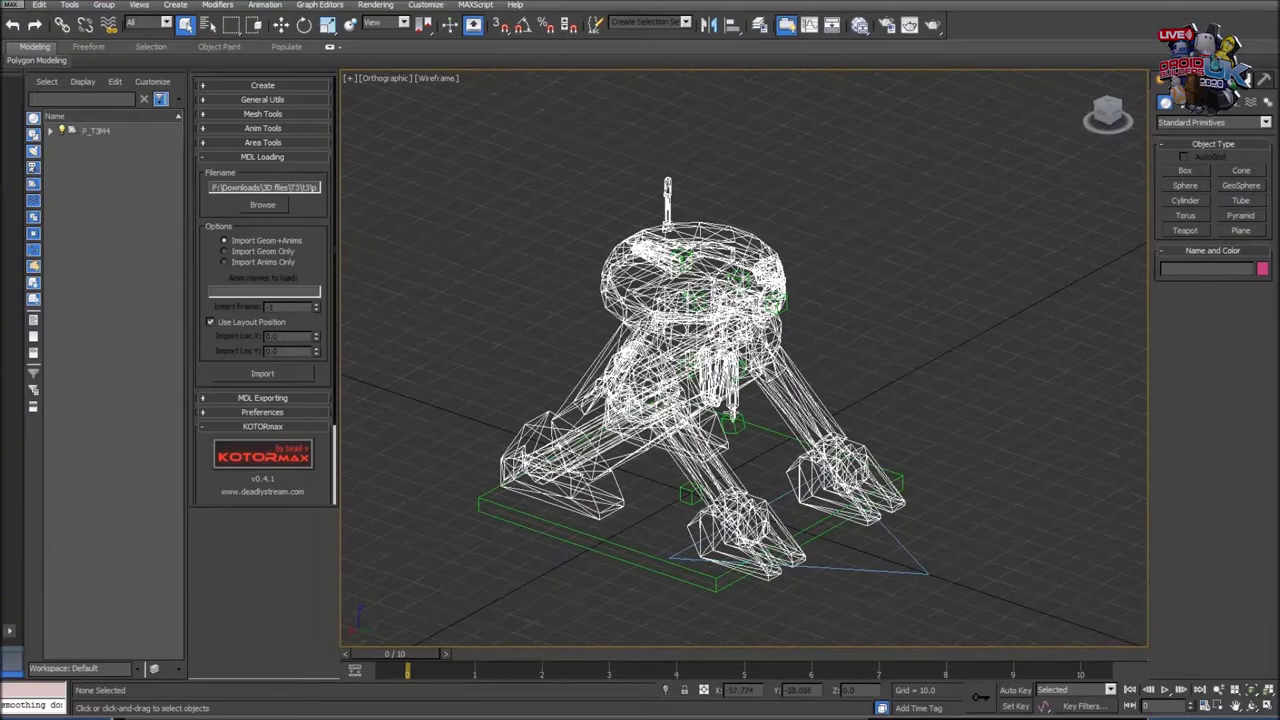
{"action": "scroll", "coordinate": [814, 329], "scroll_direction": "up", "scroll_amount": 2}
{"action": "scroll", "coordinate": [814, 329], "scroll_direction": "down", "scroll_amount": 2}
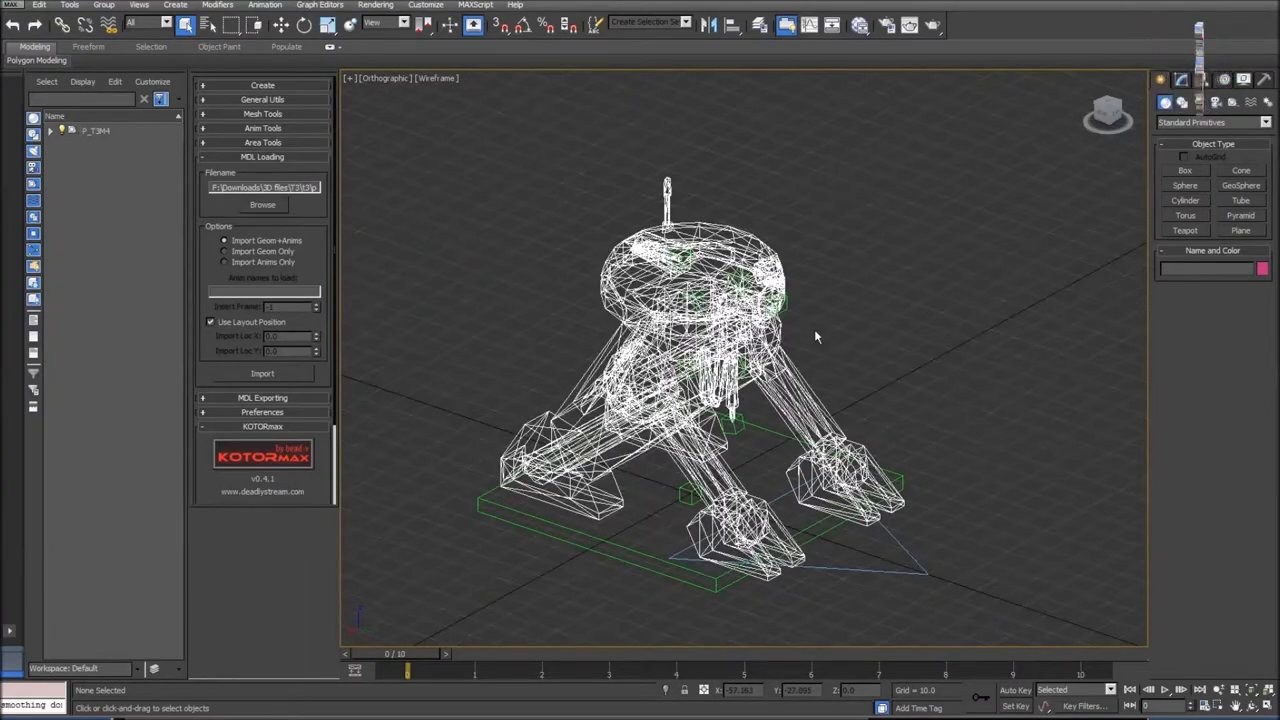
{"action": "left_click", "coordinate": [1095, 126]}
{"action": "left_click_drag", "start_coordinate": [1095, 122], "coordinate": [1140, 128]}
{"action": "scroll", "coordinate": [913, 350], "scroll_direction": "up", "scroll_amount": 6}
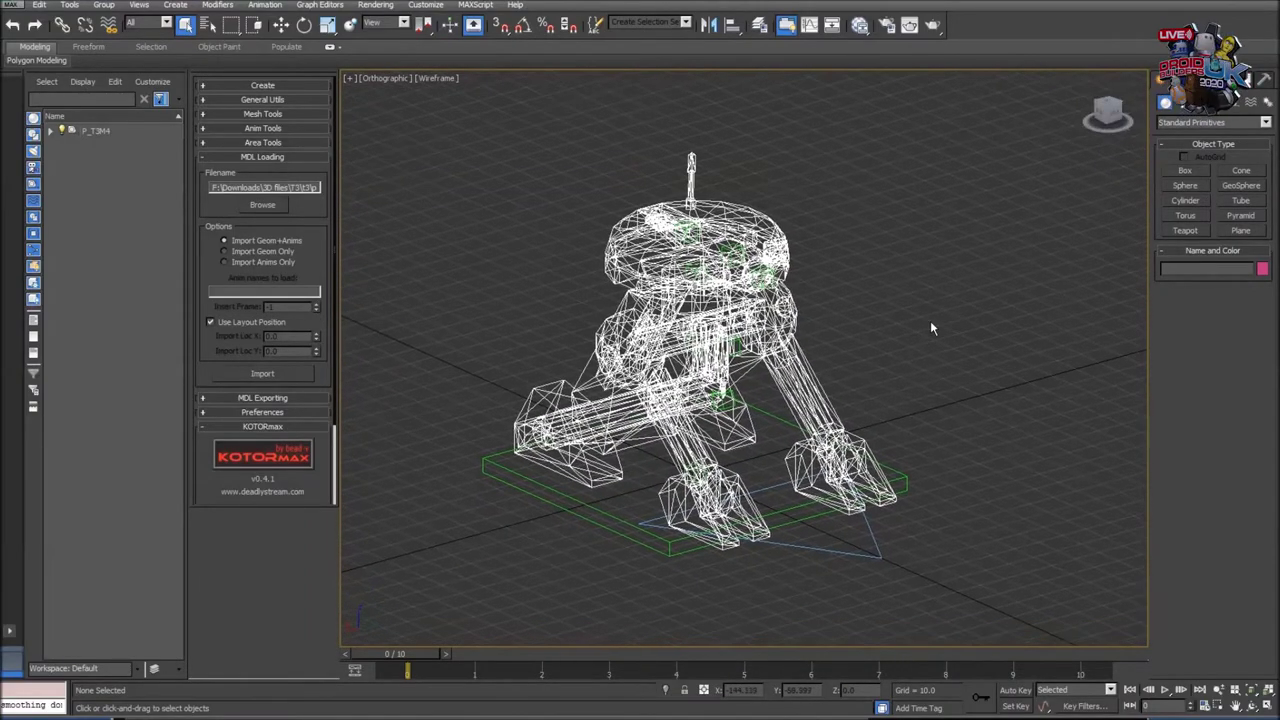
{"action": "scroll", "coordinate": [913, 350], "scroll_direction": "up", "scroll_amount": 4}
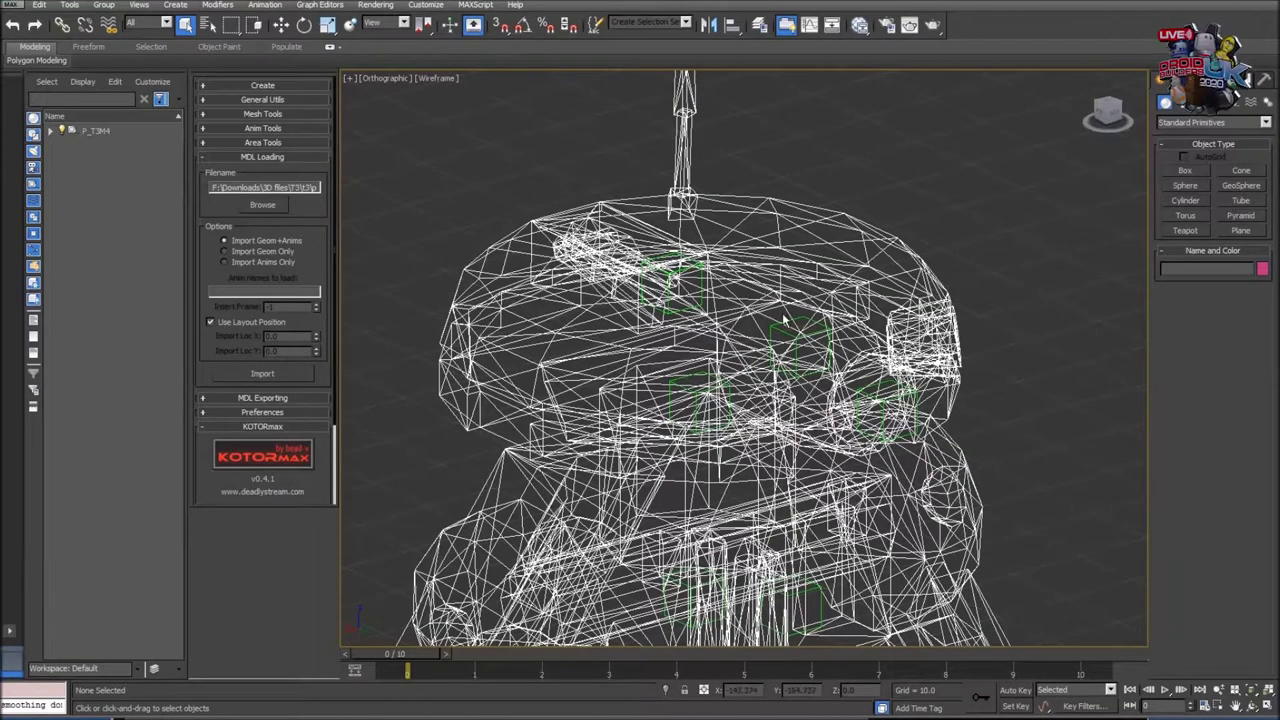
{"action": "scroll", "coordinate": [785, 318], "scroll_direction": "down", "scroll_amount": 6}
{"action": "scroll", "coordinate": [827, 331], "scroll_direction": "up", "scroll_amount": 4}
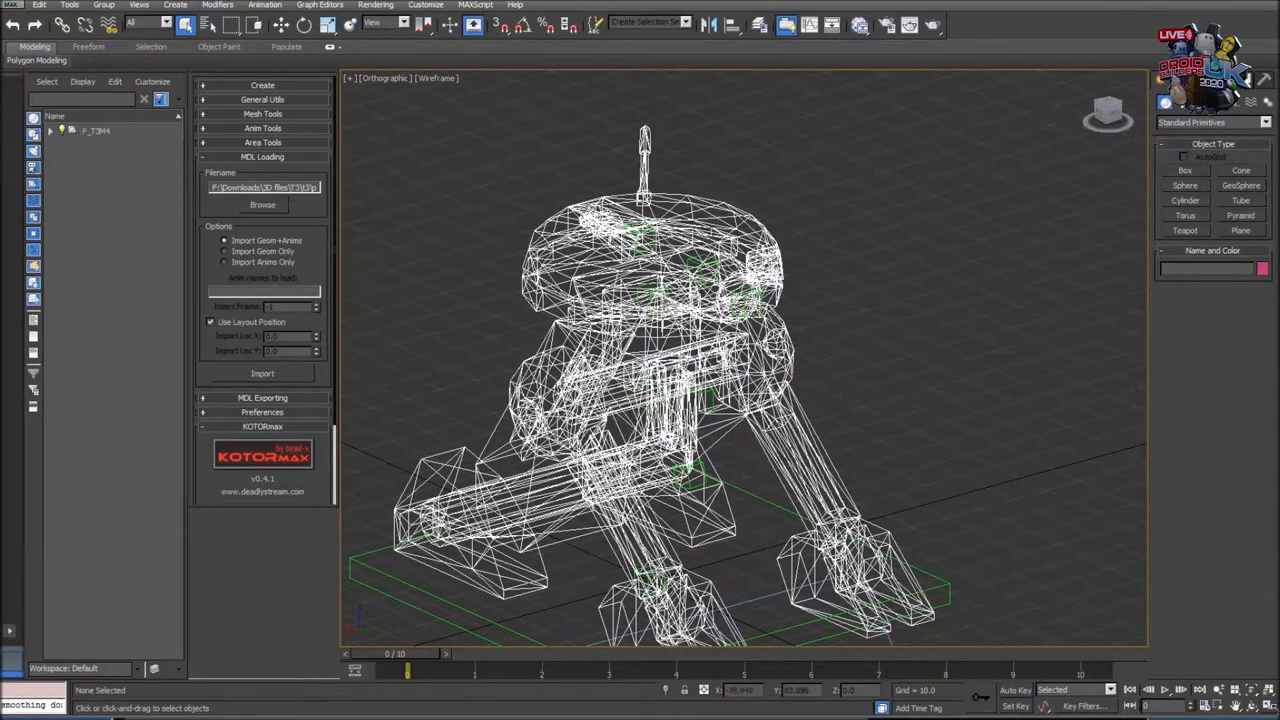
- Maximize the realistic perspective view and inspect the textured droid's head and body up close
{"action": "left_click", "coordinate": [1268, 707]}
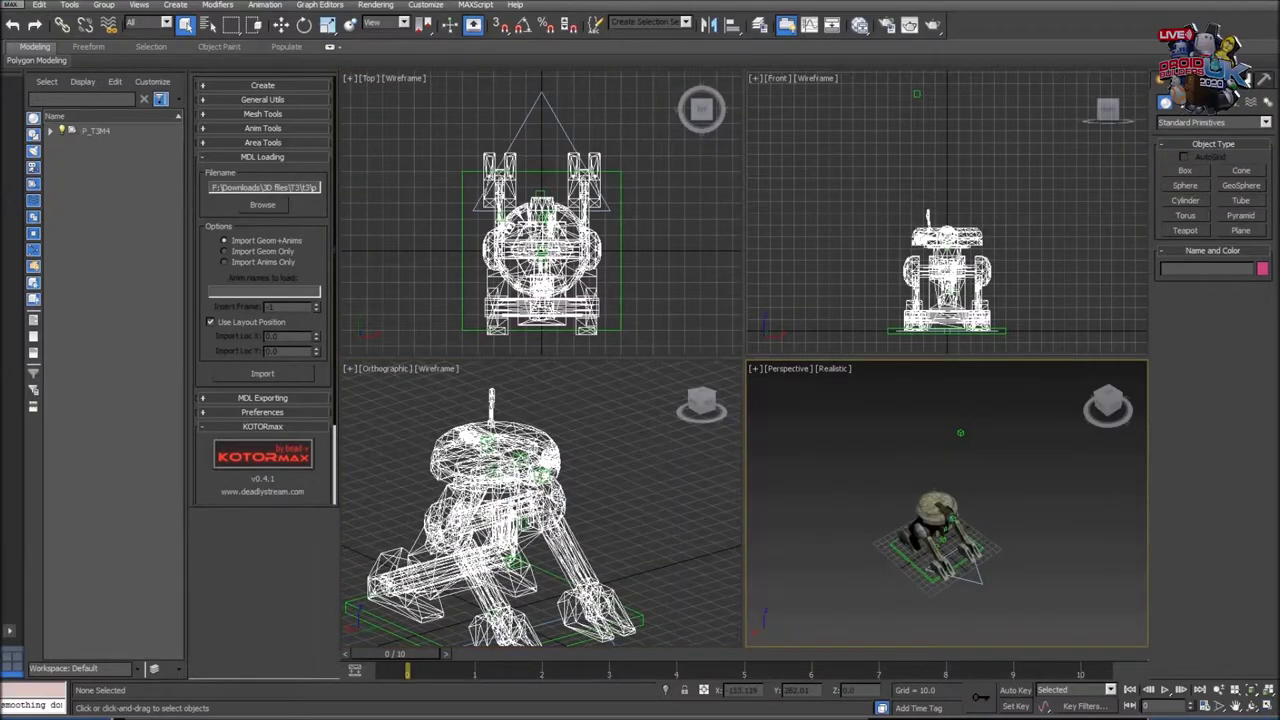
{"action": "left_click", "coordinate": [1268, 707]}
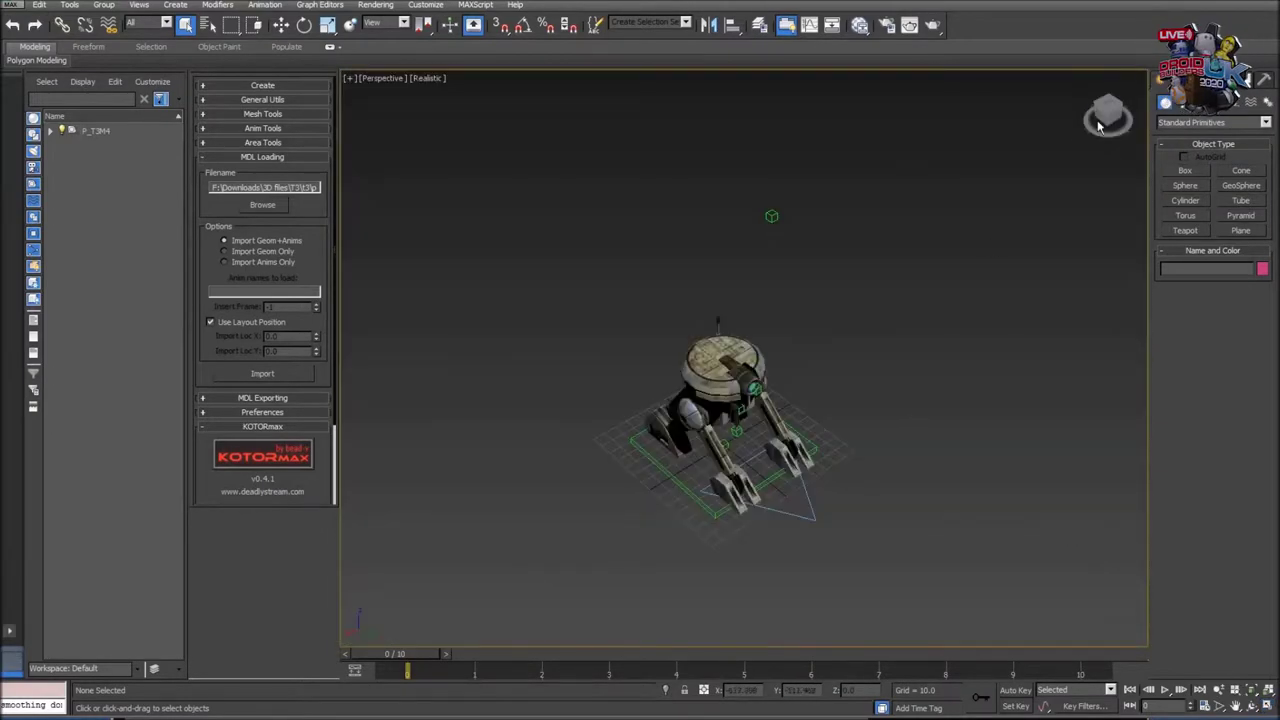
{"action": "scroll", "coordinate": [722, 440], "scroll_direction": "up", "scroll_amount": 8}
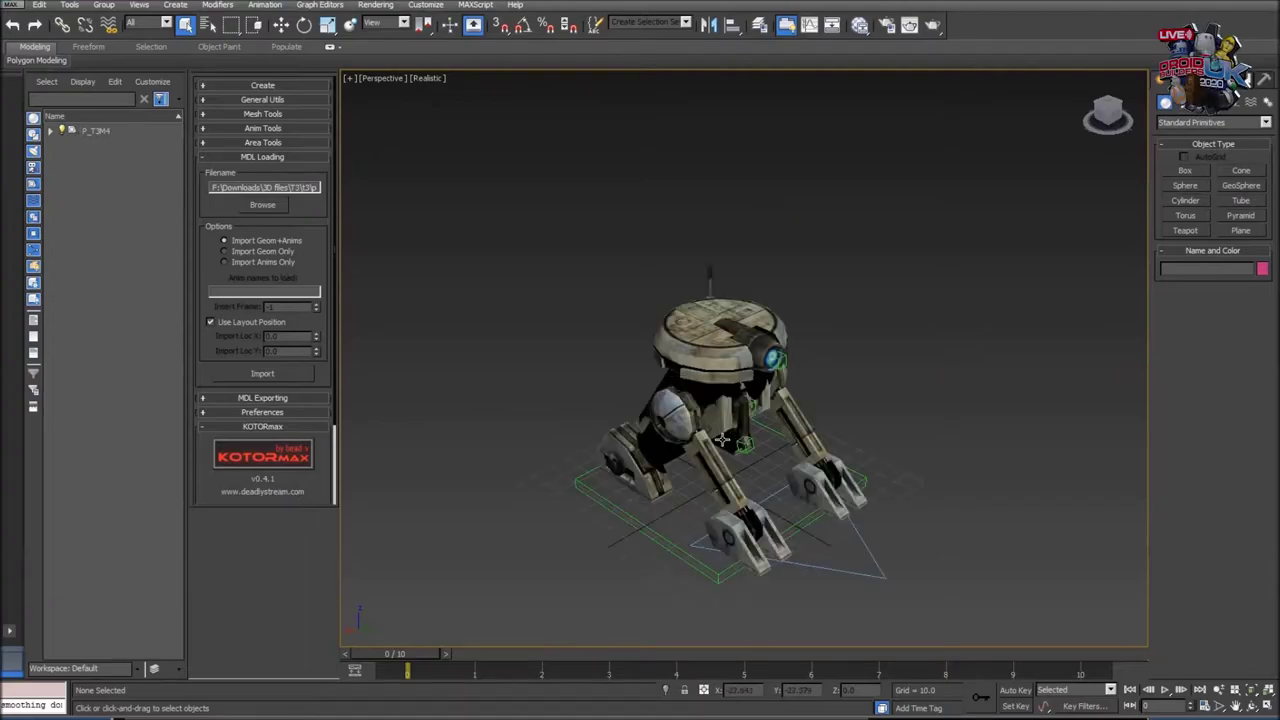
{"action": "scroll", "coordinate": [722, 440], "scroll_direction": "up", "scroll_amount": 3}
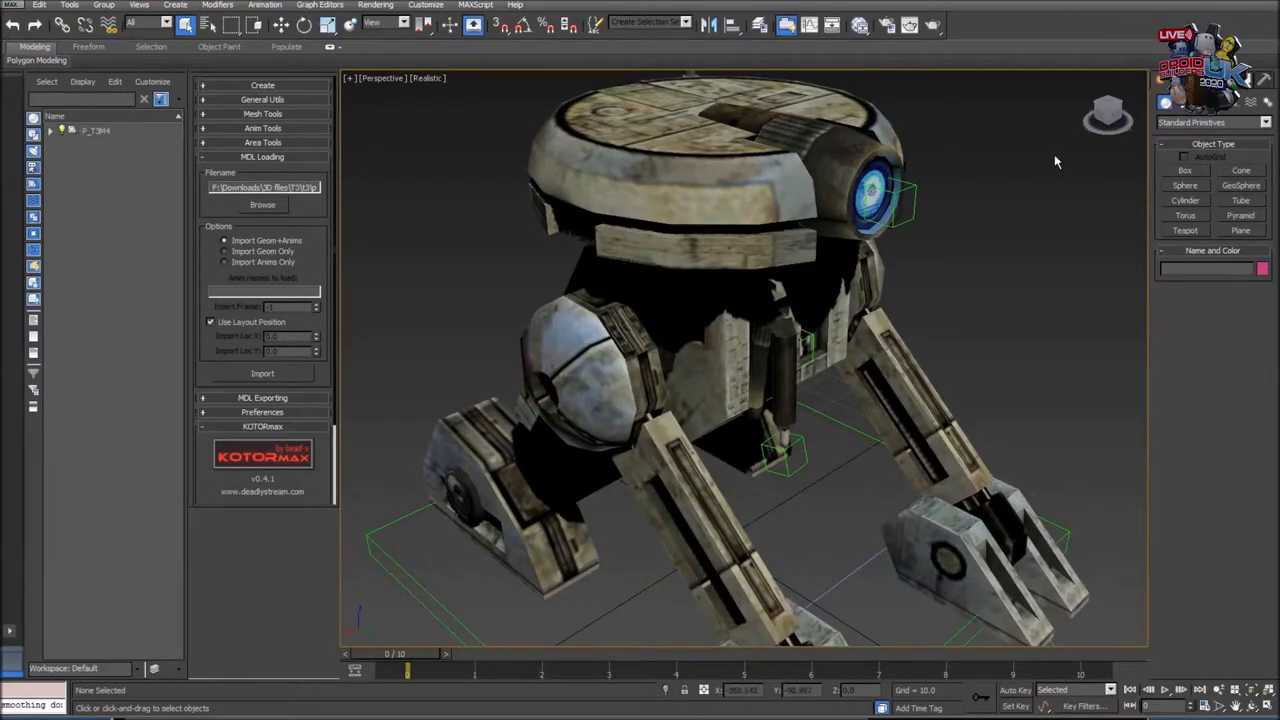
{"action": "middle_click_drag", "start_coordinate": [934, 330], "coordinate": [876, 590]}
{"action": "middle_click_drag", "start_coordinate": [860, 317], "coordinate": [912, 187]}
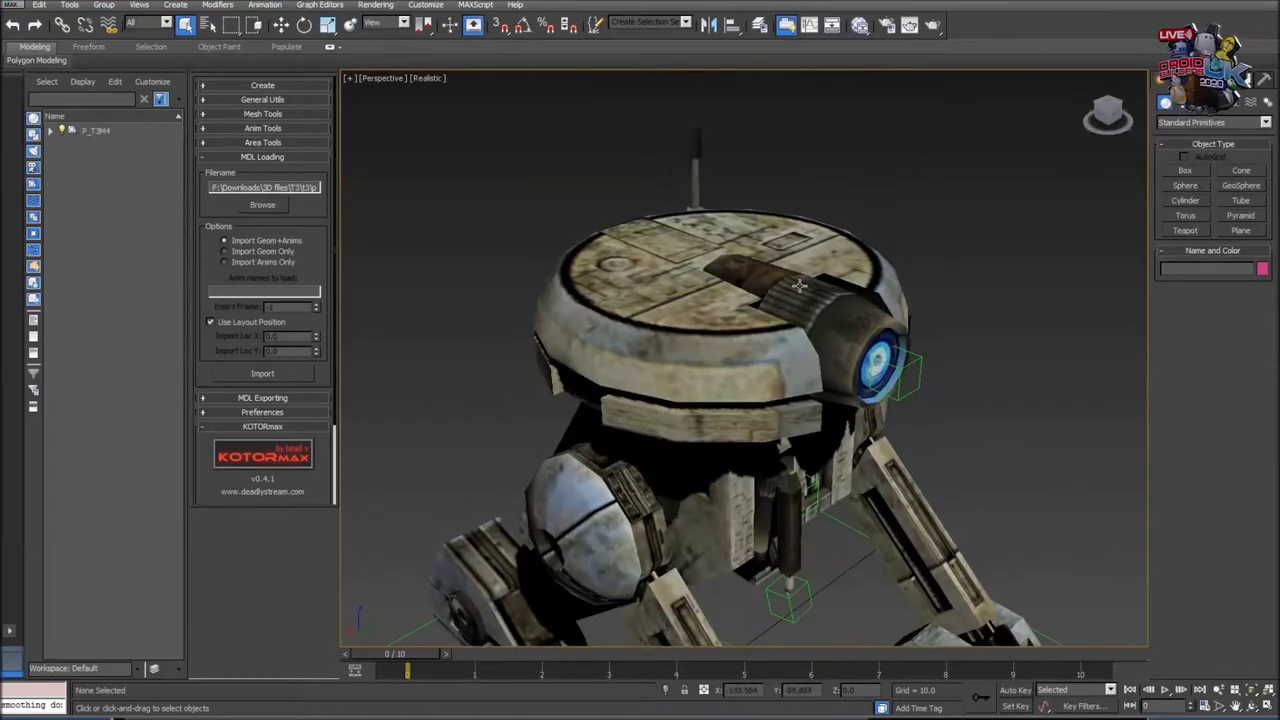
{"action": "left_click_drag", "start_coordinate": [1115, 125], "coordinate": [900, 248]}
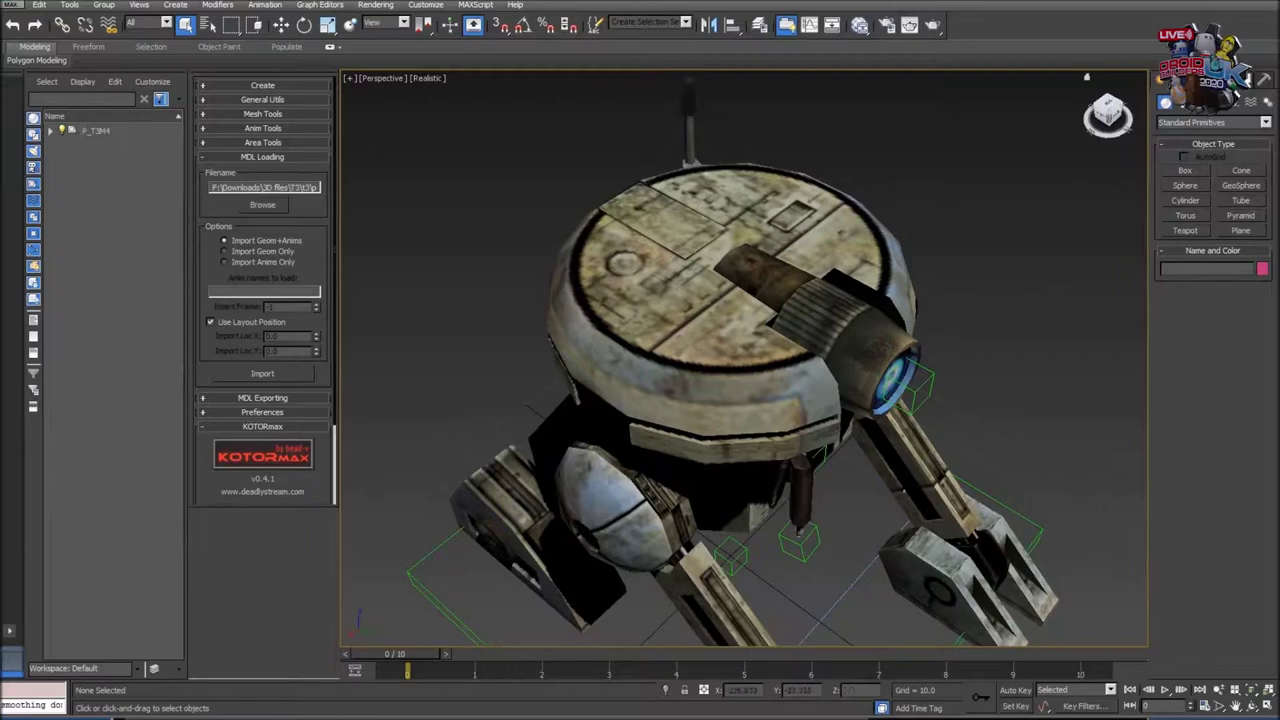
- Inspect the textured droid from its side, centring on the head lights and shoulder
{"action": "left_click", "coordinate": [1108, 112]}
{"action": "left_click", "coordinate": [1124, 114]}
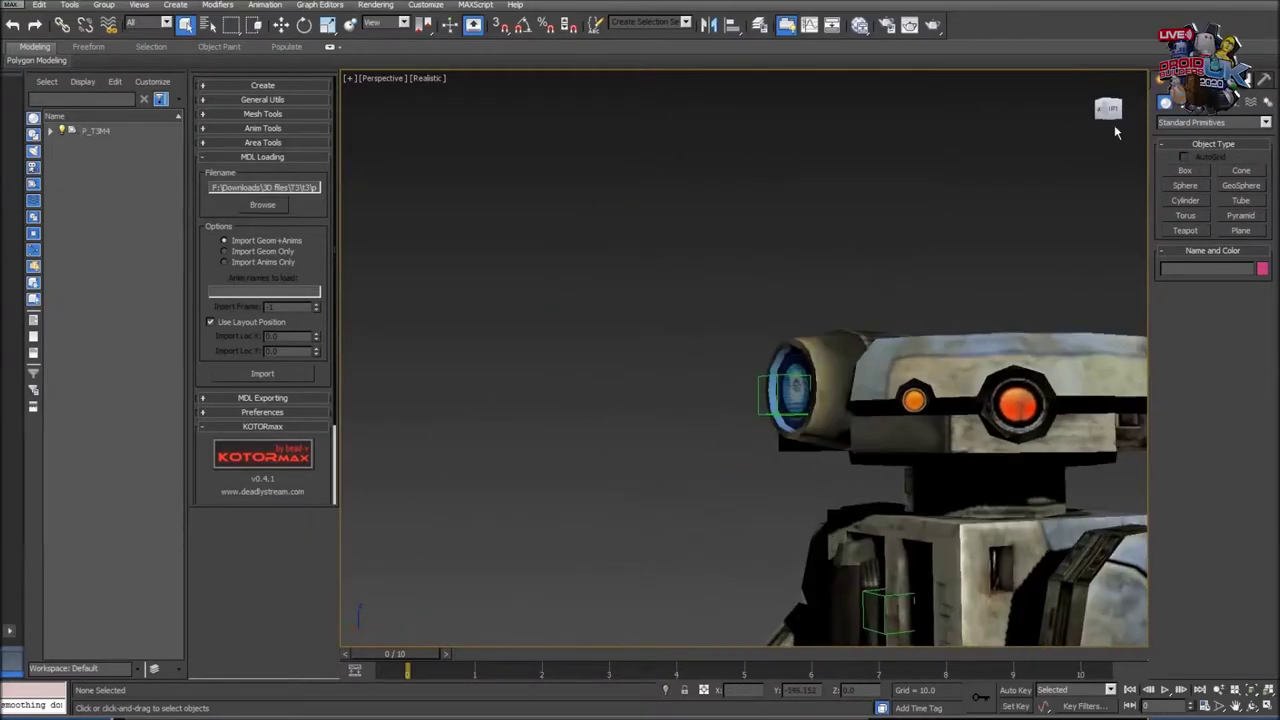
{"action": "middle_click_drag", "start_coordinate": [1079, 424], "coordinate": [984, 279]}
{"action": "middle_click_drag", "start_coordinate": [1058, 380], "coordinate": [1049, 311]}
{"action": "left_click_drag", "start_coordinate": [1108, 110], "coordinate": [1090, 145]}
{"action": "left_click_drag", "start_coordinate": [935, 278], "coordinate": [920, 266]}
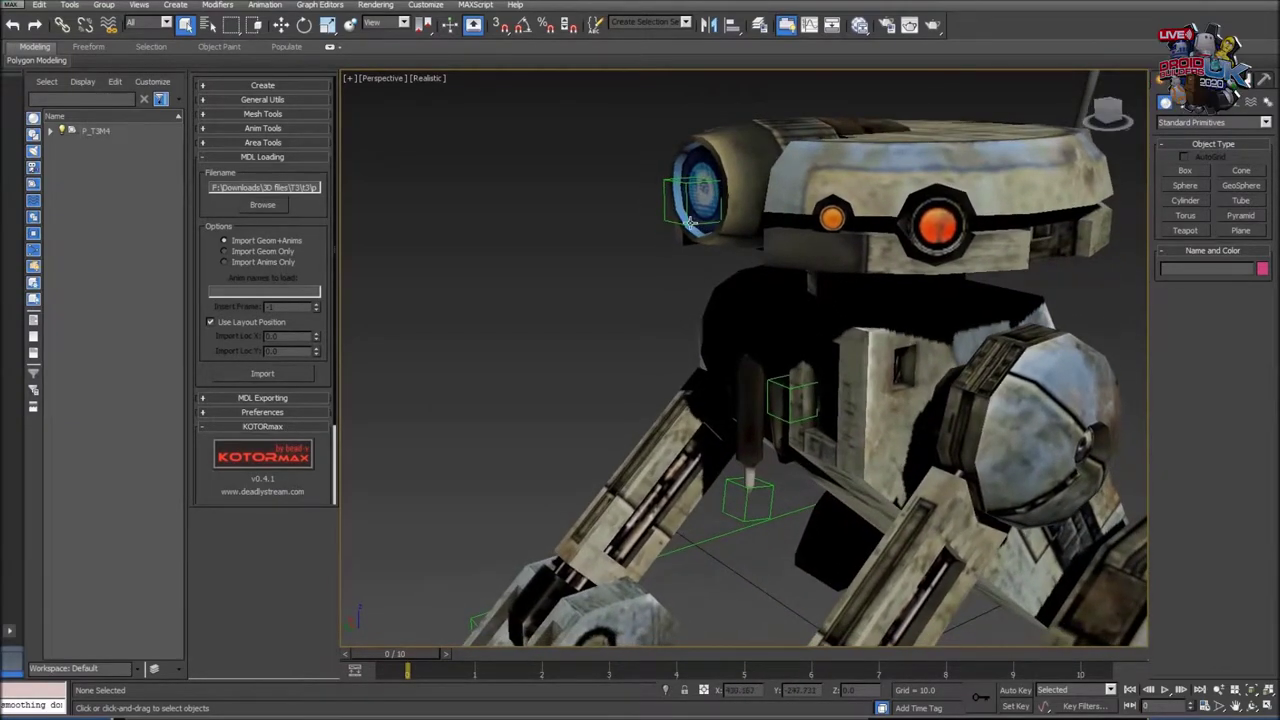
- Select the helper boxes at the droid's eye, at the probe tip and on the floor between the legs in turn
{"action": "left_click", "coordinate": [686, 220]}
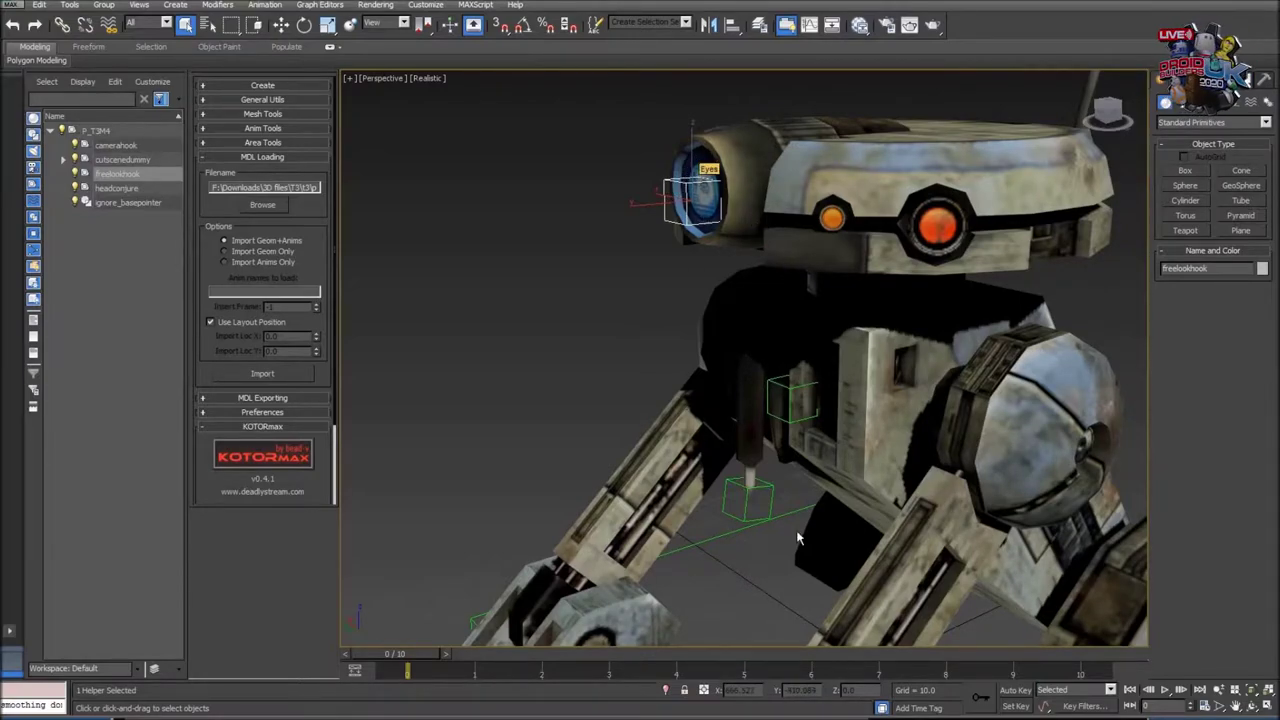
{"action": "left_click", "coordinate": [752, 518]}
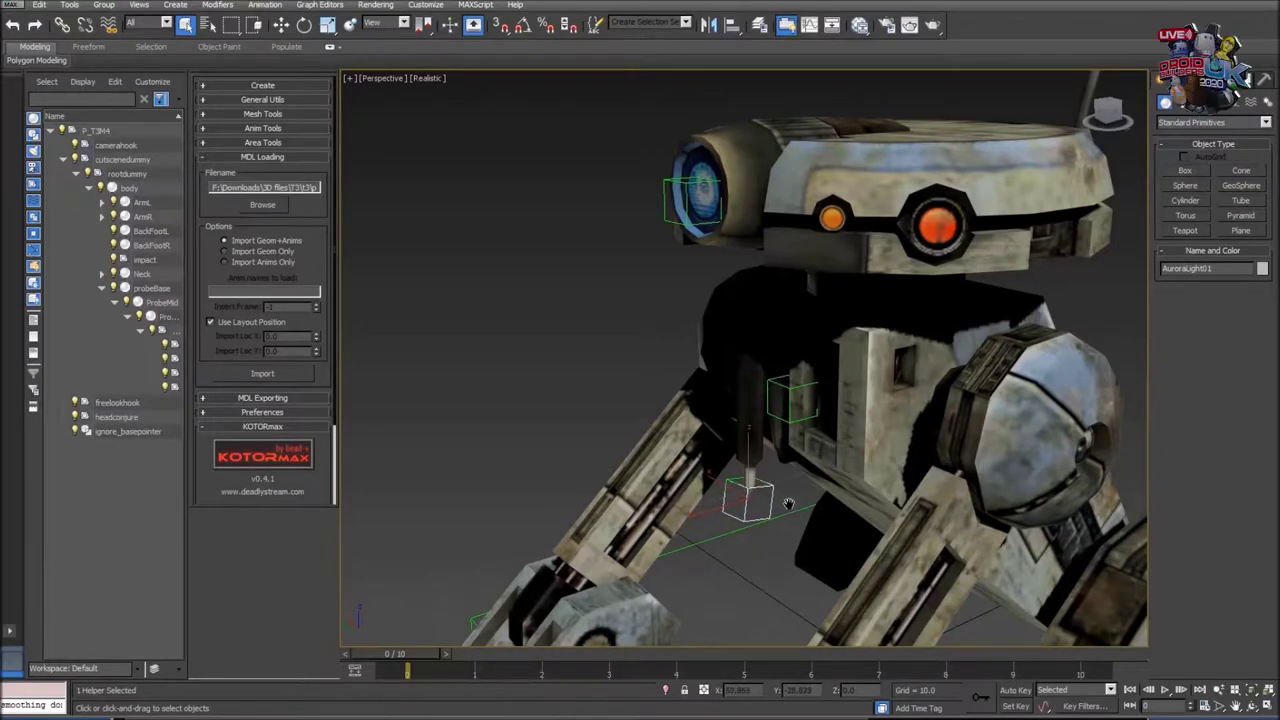
{"action": "middle_click_drag", "start_coordinate": [790, 505], "coordinate": [786, 330]}
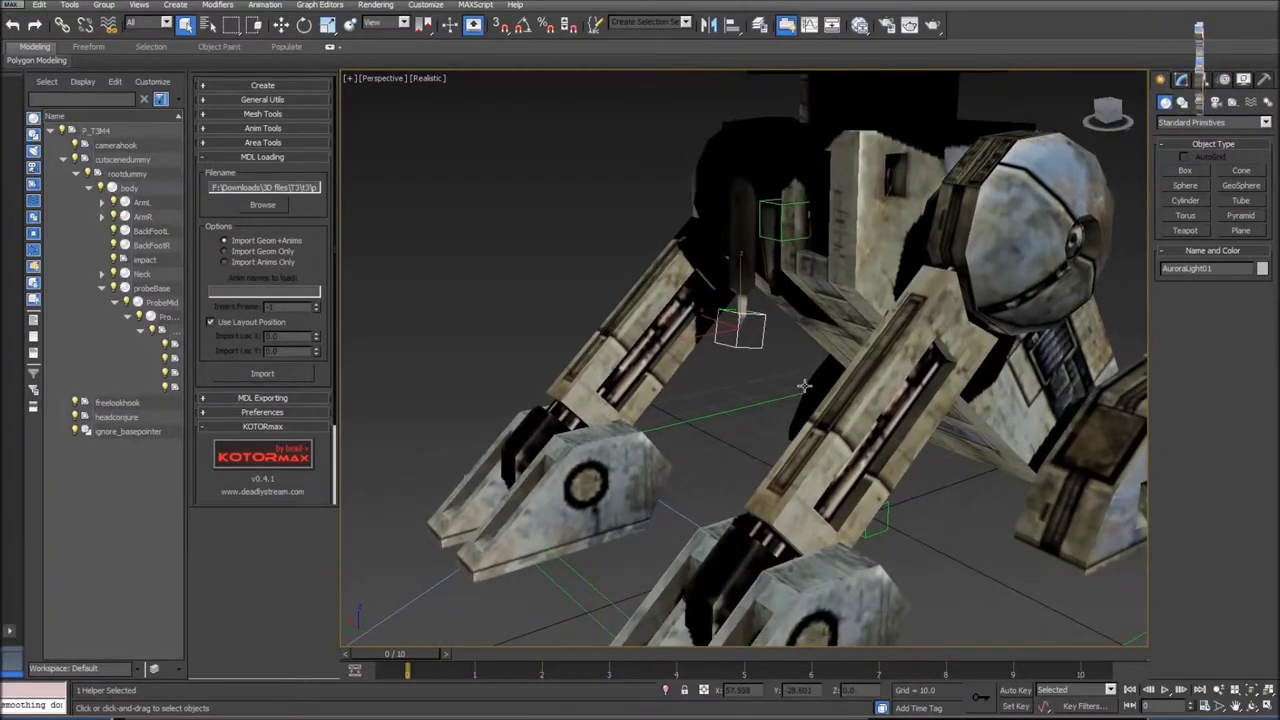
{"action": "left_click", "coordinate": [1111, 118]}
{"action": "left_click", "coordinate": [822, 468]}
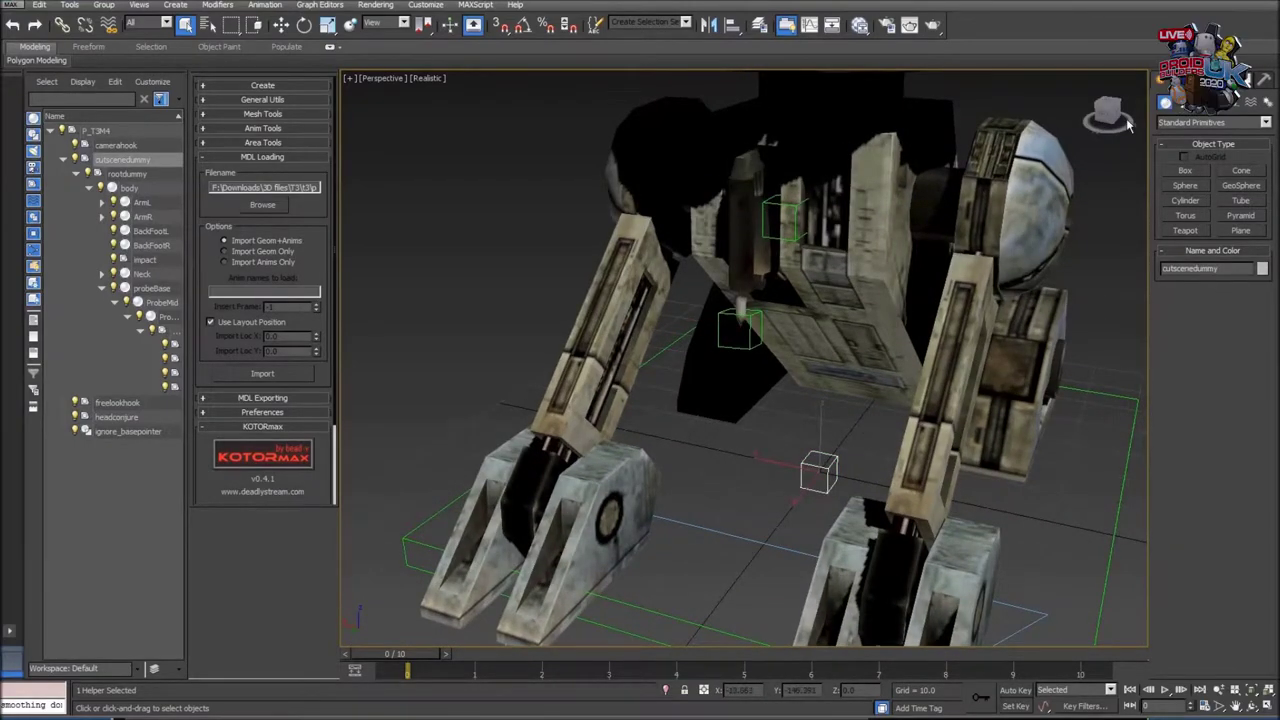
- Inspect the droid from below, selecting the P_T3M4 base helper and the body mesh
{"action": "left_click_drag", "start_coordinate": [1108, 122], "coordinate": [1132, 90]}
{"action": "left_click_drag", "start_coordinate": [1112, 152], "coordinate": [1110, 148]}
{"action": "left_click", "coordinate": [846, 325]}
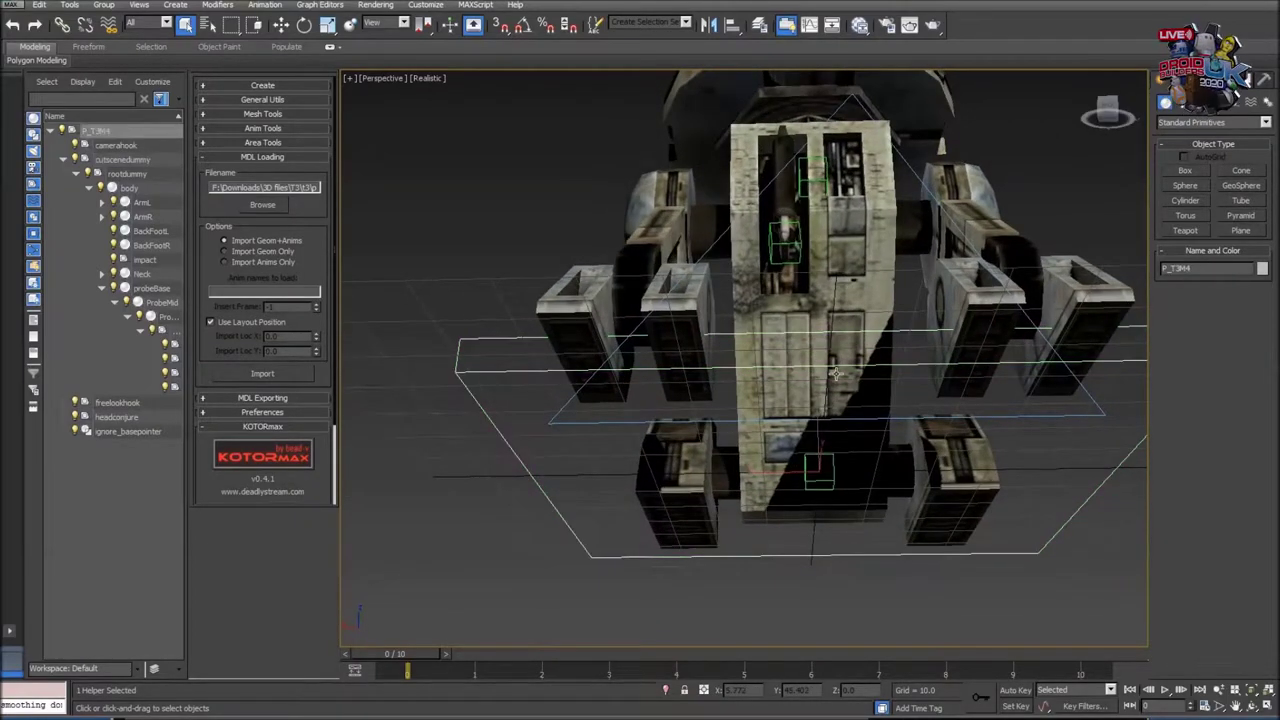
{"action": "left_click", "coordinate": [1059, 172]}
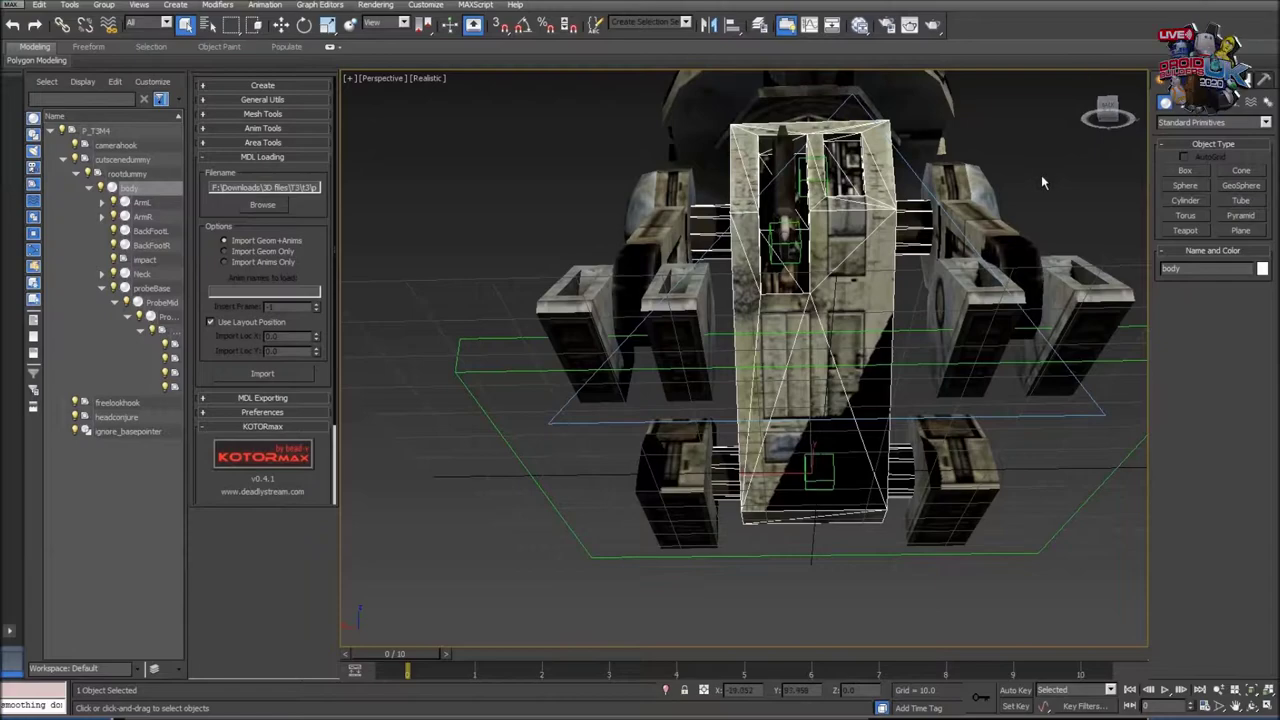
{"action": "left_click_drag", "start_coordinate": [1109, 115], "coordinate": [1084, 66]}
{"action": "left_click", "coordinate": [859, 269]}
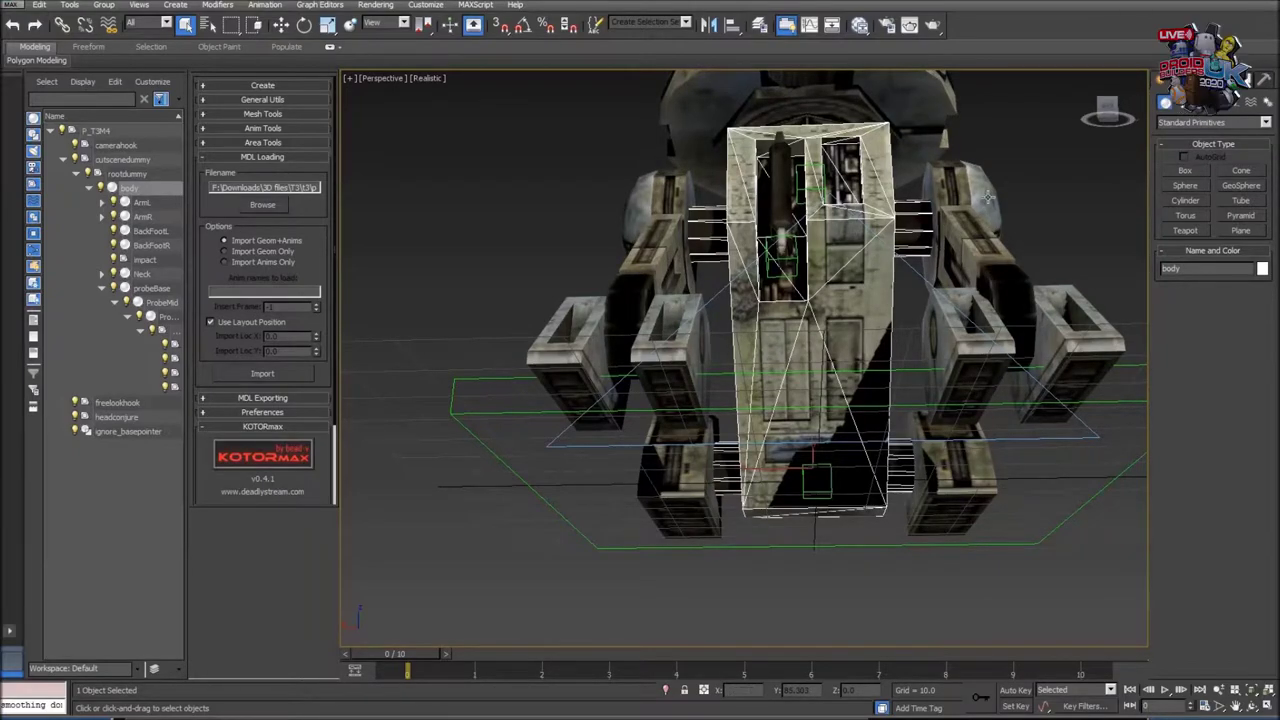
- Select the droid's left front foot and inspect the feet and legs from below and from the side
{"action": "left_click_drag", "start_coordinate": [1108, 114], "coordinate": [940, 120]}
{"action": "left_click", "coordinate": [797, 308]}
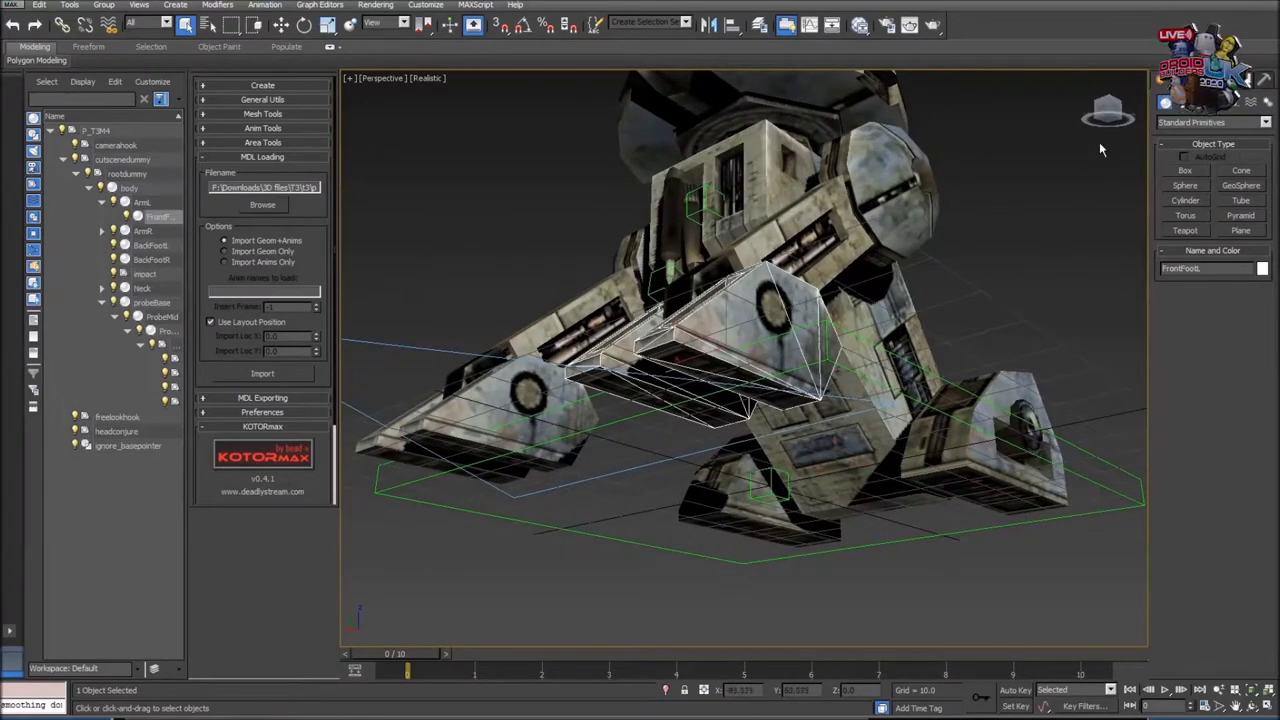
{"action": "mouse_move", "coordinate": [1108, 112]}
{"action": "left_mouse_down"}
{"action": "mouse_move", "coordinate": [1053, 160]}
{"action": "mouse_move", "coordinate": [1104, 116]}
{"action": "left_mouse_up"}
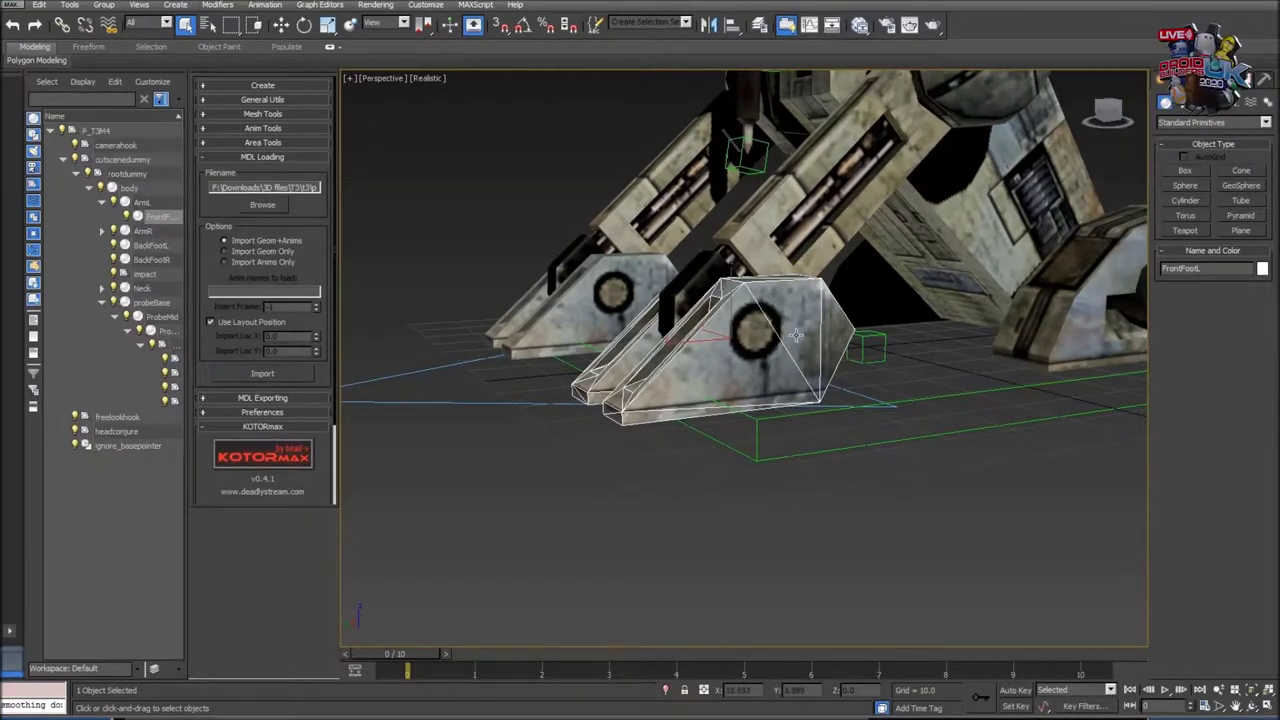
{"action": "middle_click_drag", "start_coordinate": [796, 335], "coordinate": [630, 499]}
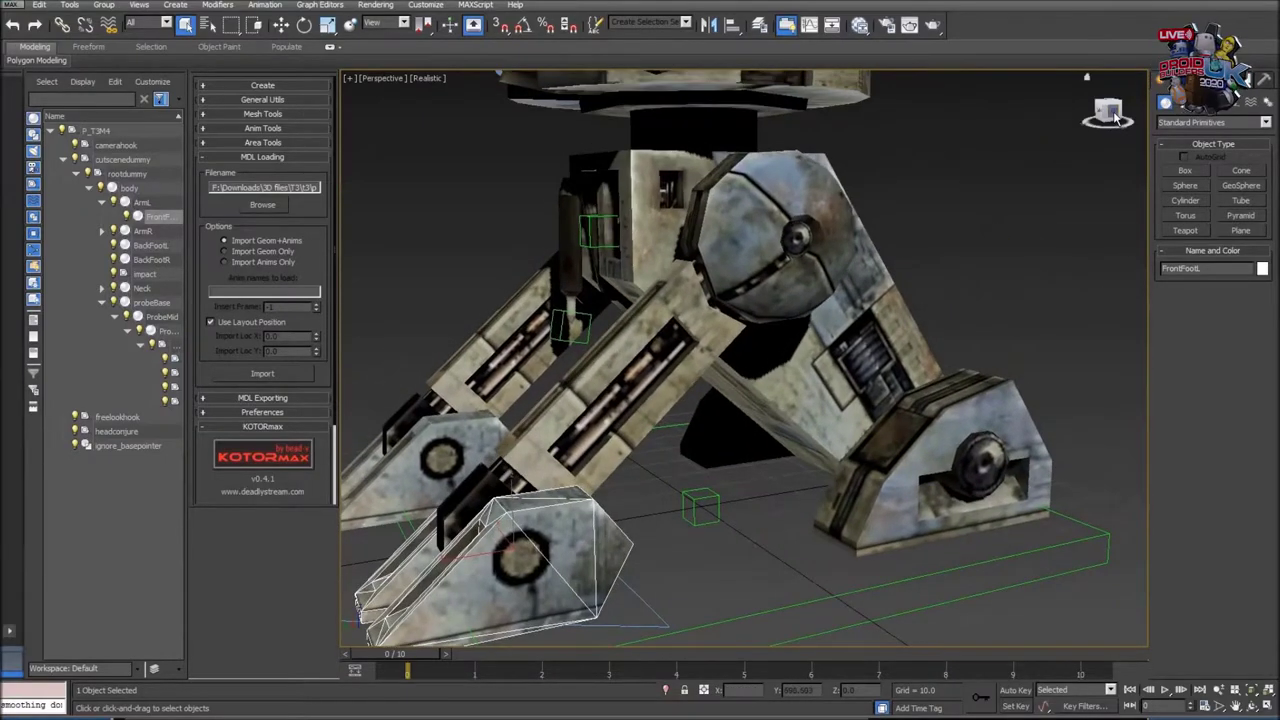
{"action": "left_click_drag", "start_coordinate": [1116, 117], "coordinate": [1050, 122]}
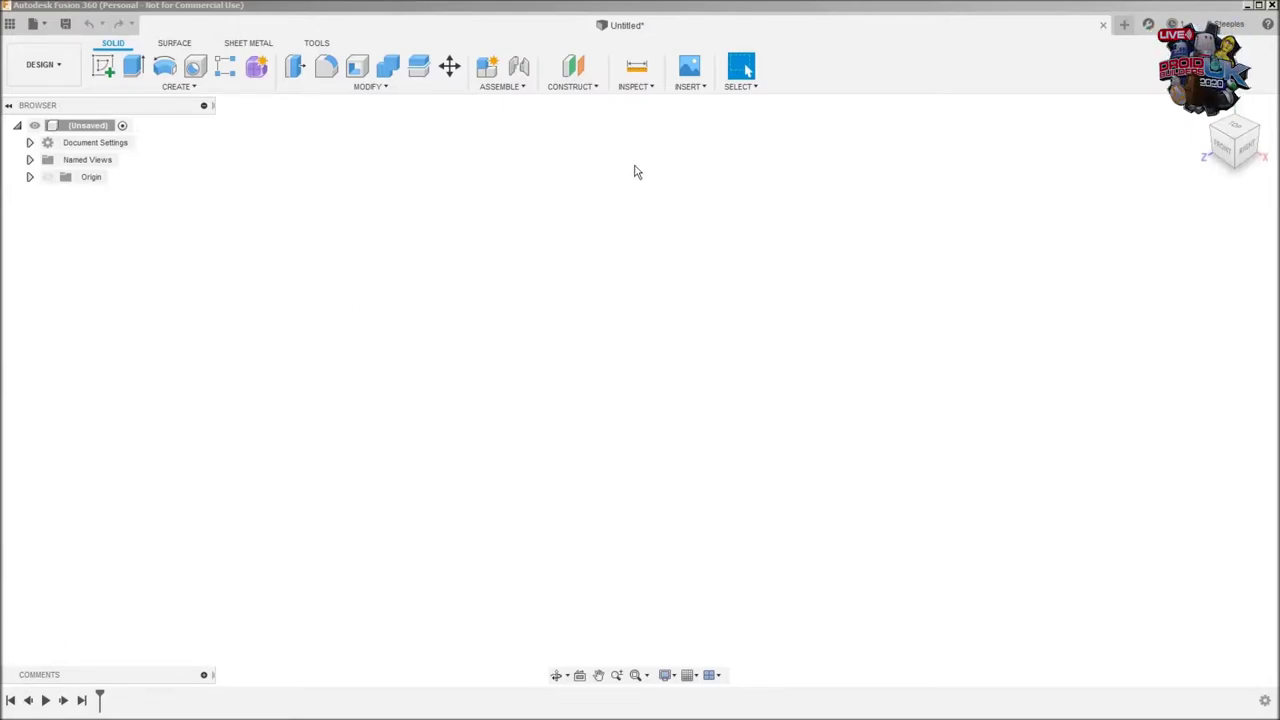
- Switch to Fusion 360 and insert the t3.obj mesh from the Kotor folder with millimetre units
{"action": "left_click", "coordinate": [636, 87]}
{"action": "left_click", "coordinate": [690, 87]}
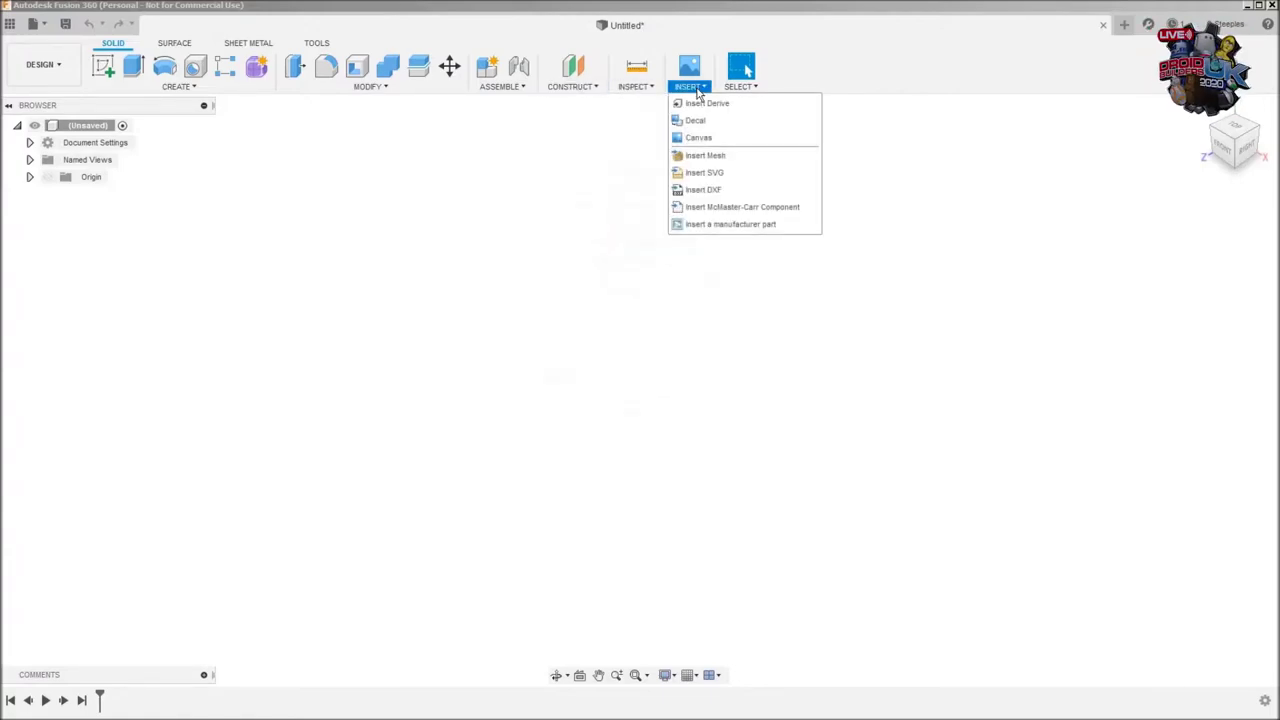
{"action": "left_click", "coordinate": [706, 157]}
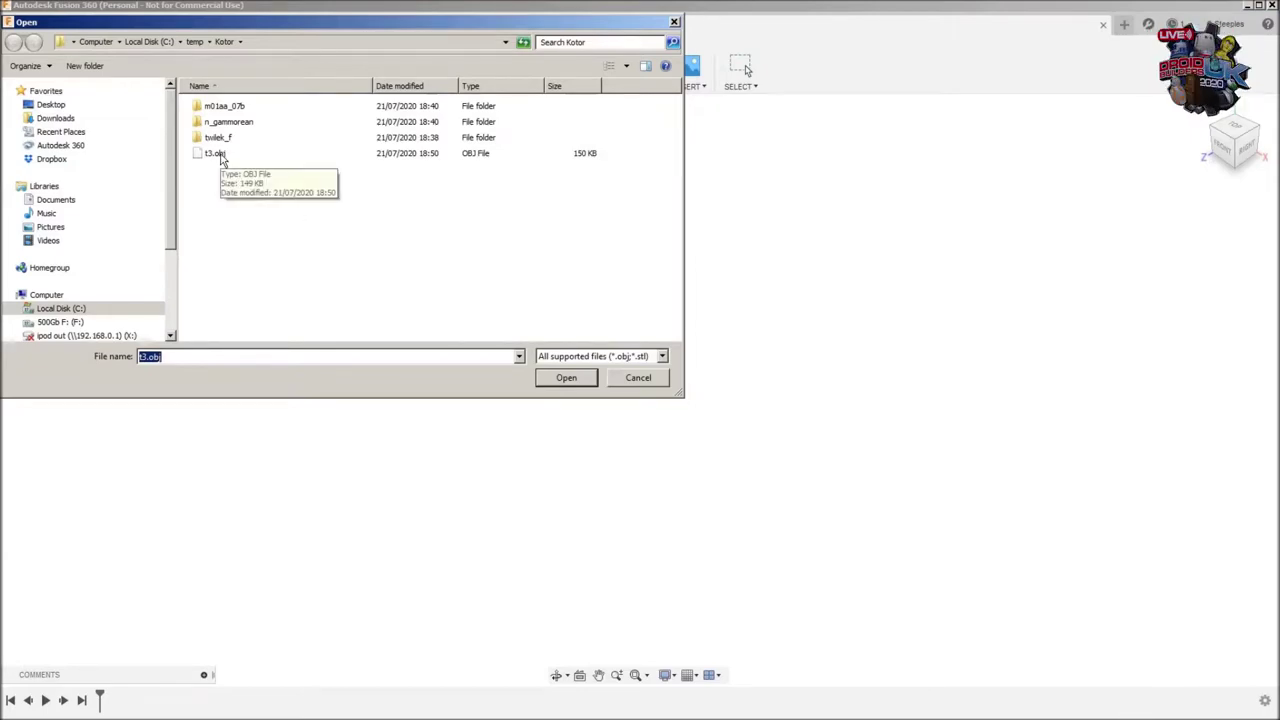
{"action": "double_click", "coordinate": [218, 154]}
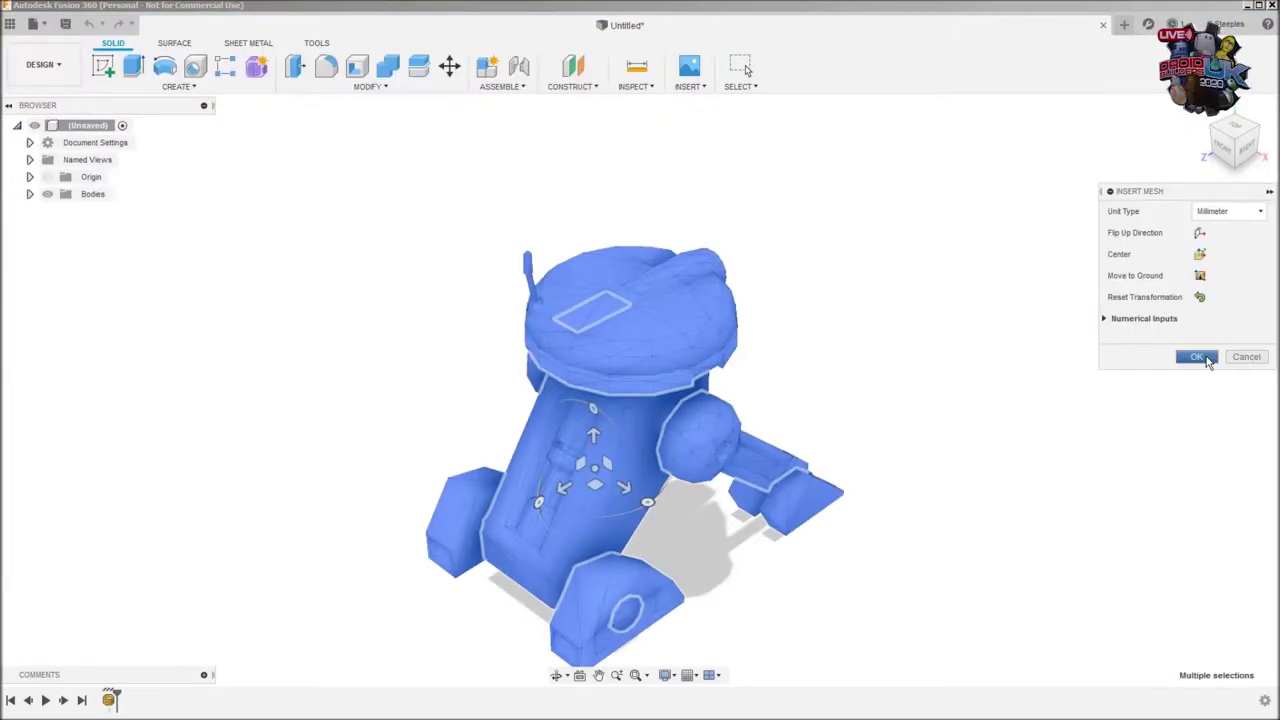
{"action": "left_click", "coordinate": [1196, 357]}
- Orbit around the inserted droid mesh and examine its head and shoulder facets up close
{"action": "mouse_move", "coordinate": [1240, 148]}
{"action": "left_mouse_down"}
{"action": "mouse_move", "coordinate": [1152, 102]}
{"action": "mouse_move", "coordinate": [1080, 112]}
{"action": "mouse_move", "coordinate": [1060, 142]}
{"action": "mouse_move", "coordinate": [1028, 108]}
{"action": "left_mouse_up"}
{"action": "middle_click_drag", "start_coordinate": [950, 370], "coordinate": [914, 368], "text": "shift"}
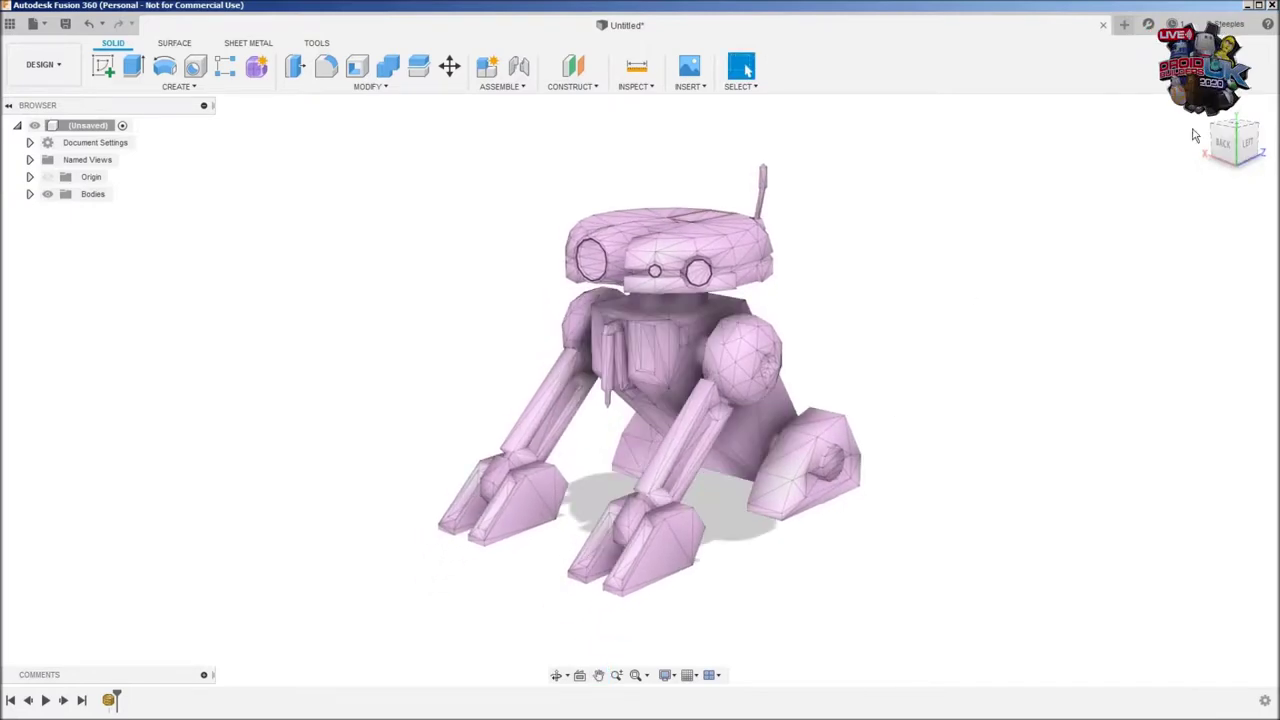
{"action": "left_click_drag", "start_coordinate": [1246, 150], "coordinate": [1240, 166]}
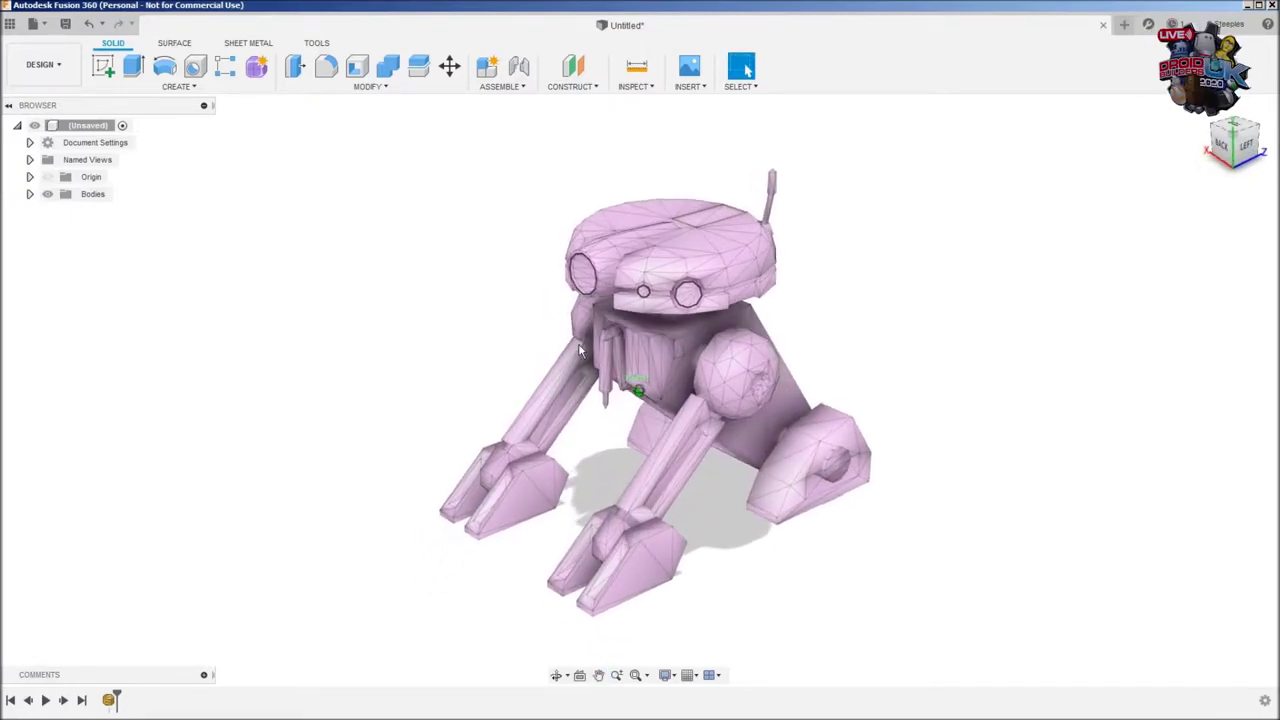
{"action": "scroll", "coordinate": [790, 305], "scroll_direction": "up", "scroll_amount": 5}
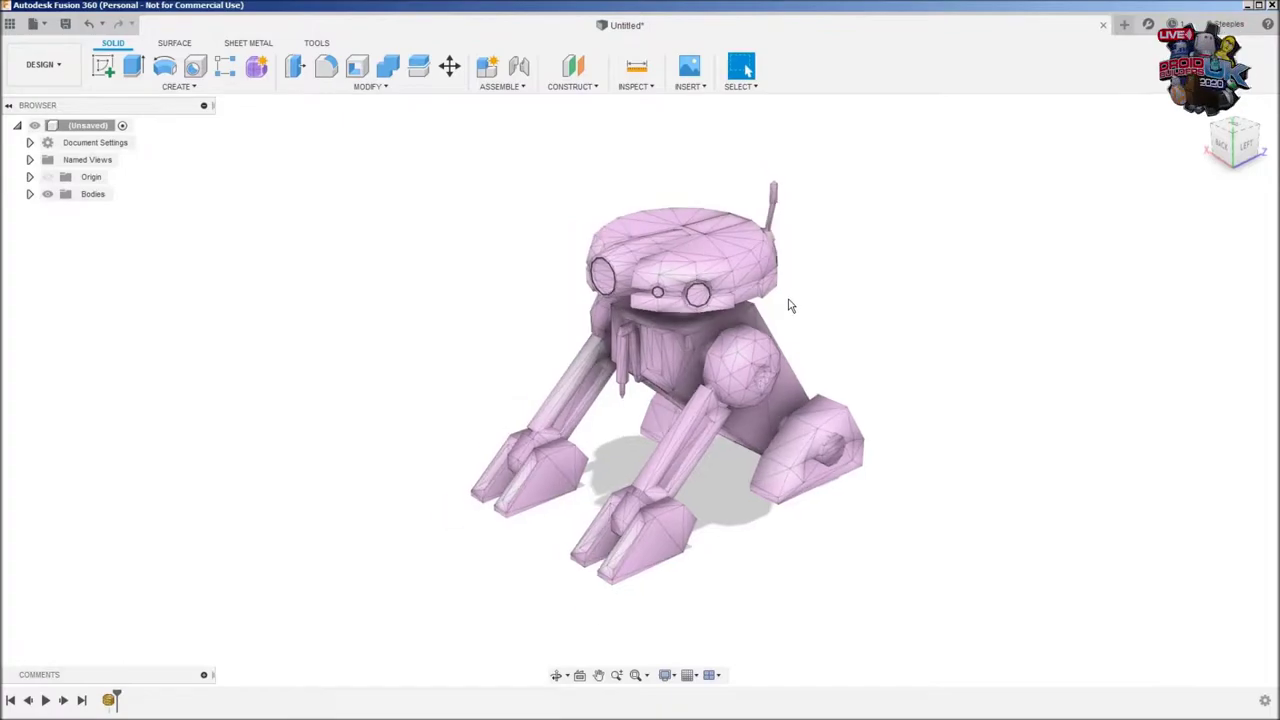
{"action": "scroll", "coordinate": [775, 302], "scroll_direction": "up", "scroll_amount": 2}
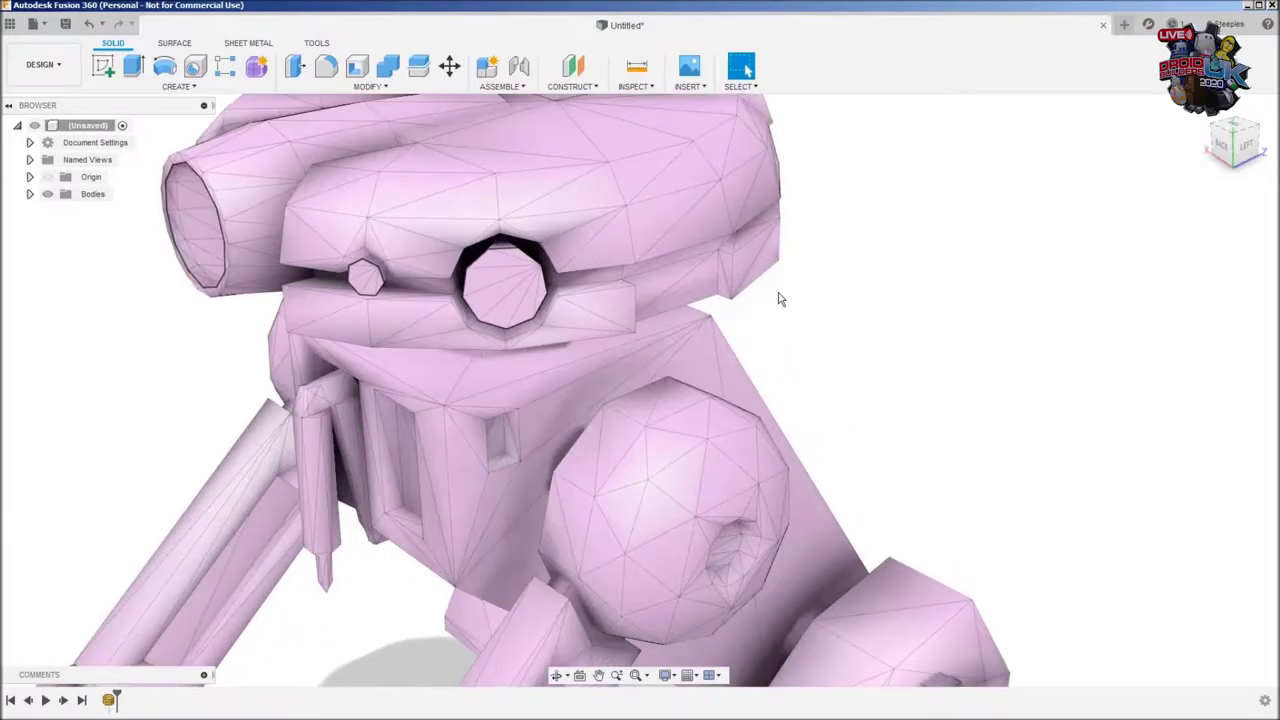
{"action": "scroll", "coordinate": [772, 294], "scroll_direction": "up", "scroll_amount": 2}
{"action": "middle_click_drag", "start_coordinate": [871, 291], "coordinate": [1143, 298]}
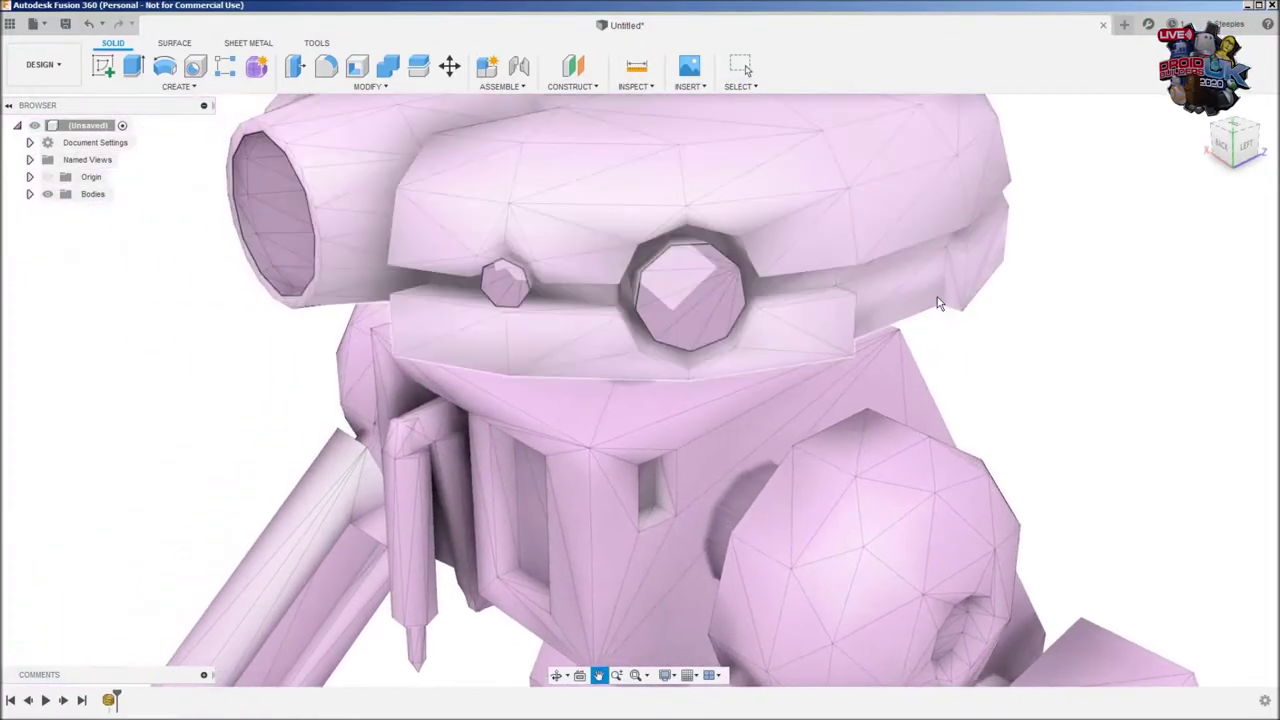
- Examine the mesh's front lights, the probe recess and the underside of the head from several angles
{"action": "left_click_drag", "start_coordinate": [1243, 145], "coordinate": [1234, 172]}
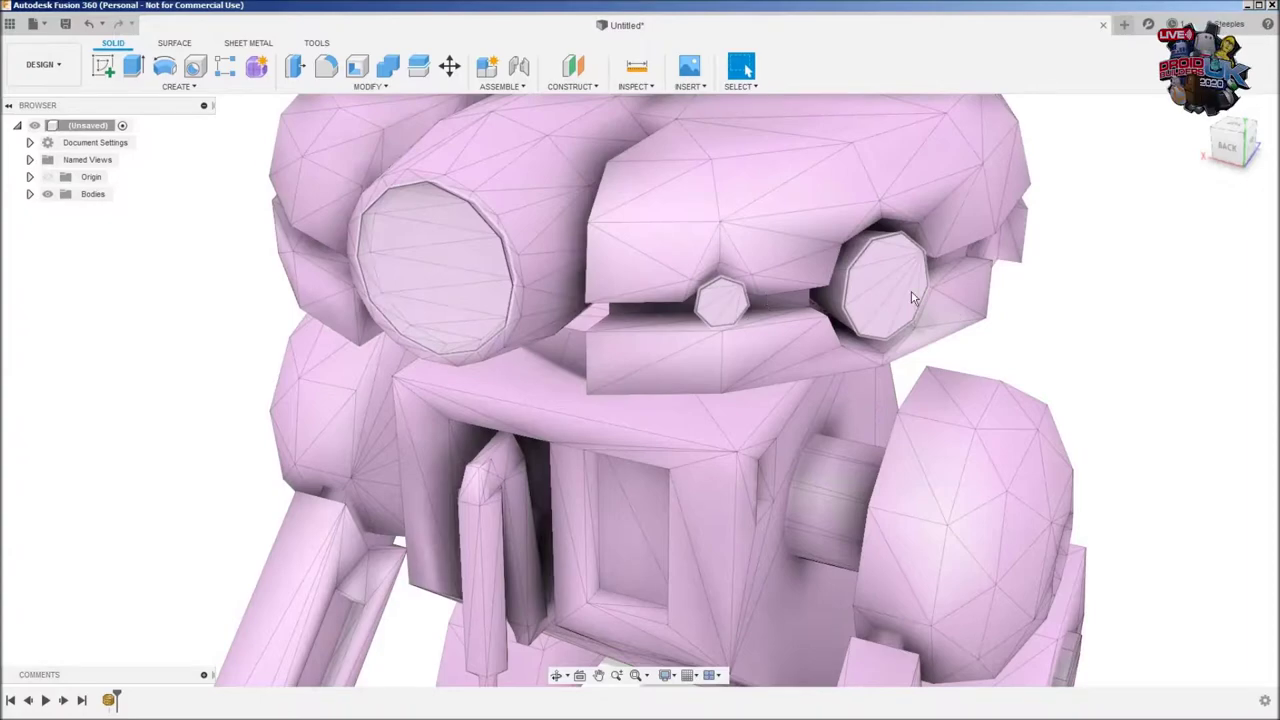
{"action": "left_click_drag", "start_coordinate": [1229, 128], "coordinate": [1227, 121]}
{"action": "middle_click_drag", "start_coordinate": [638, 389], "coordinate": [934, 391], "text": "shift"}
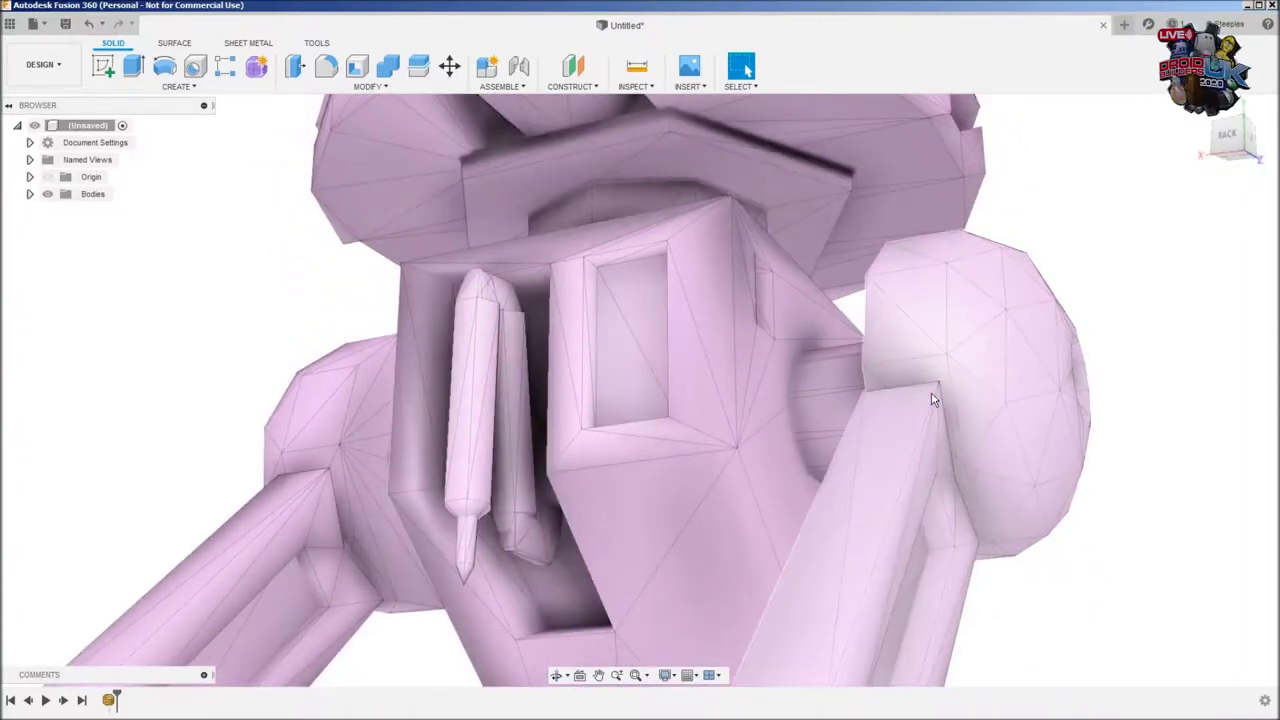
{"action": "scroll", "coordinate": [931, 394], "scroll_direction": "down", "scroll_amount": 1}
{"action": "left_click_drag", "start_coordinate": [1232, 146], "coordinate": [1262, 148]}
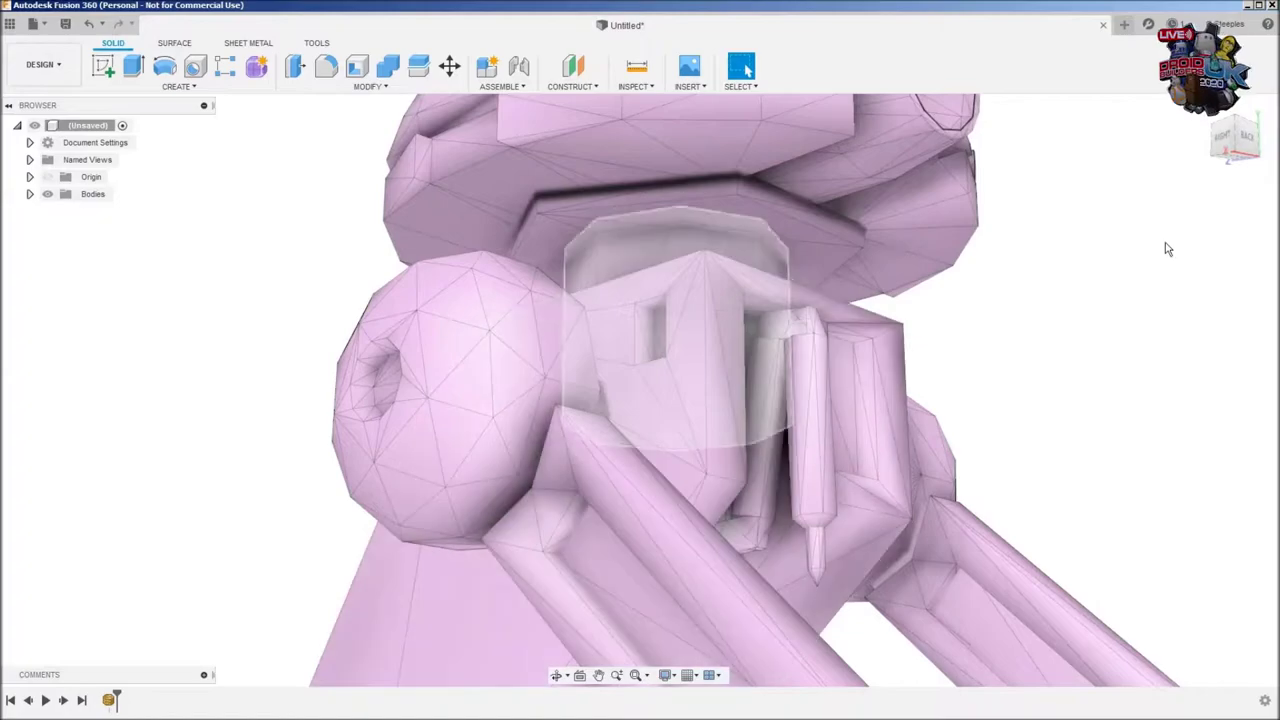
- Examine the mesh's neck, shoulder ball and chest probe from the side, then around to the face with the head lights
{"action": "scroll", "coordinate": [1021, 316], "scroll_direction": "down", "scroll_amount": 1}
{"action": "scroll", "coordinate": [1021, 317], "scroll_direction": "down", "scroll_amount": 2}
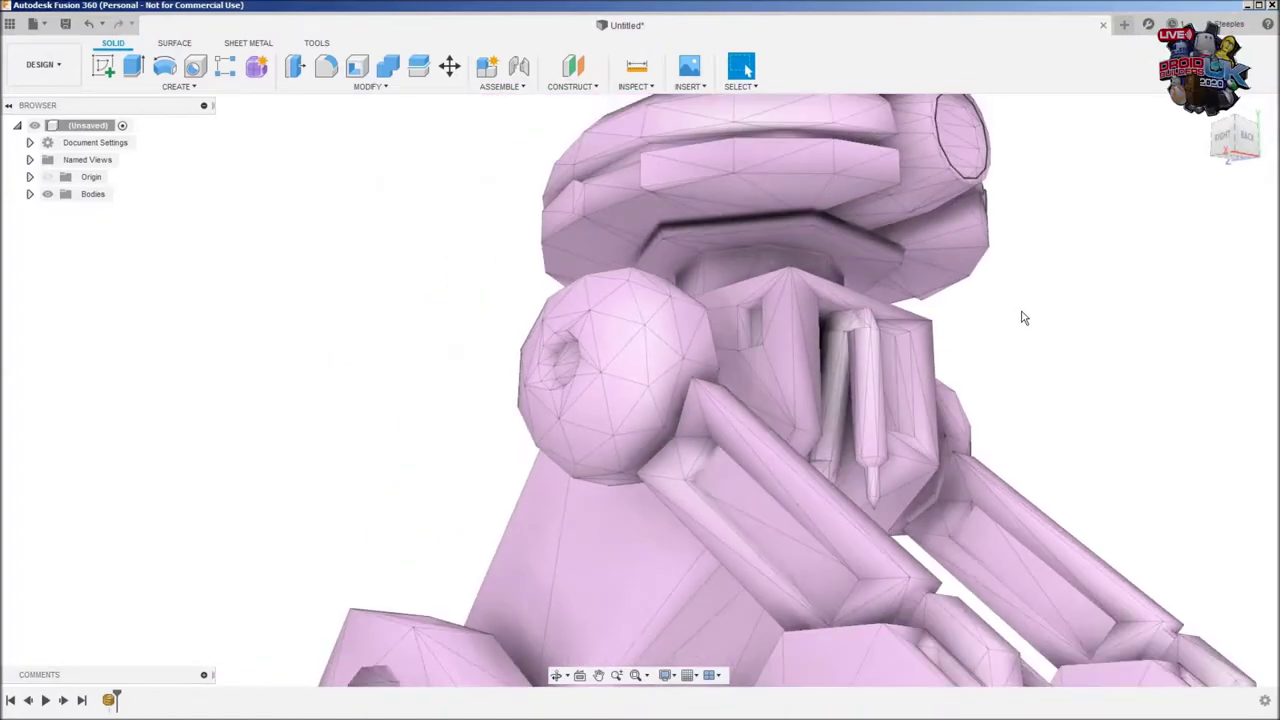
{"action": "middle_click_drag", "start_coordinate": [1020, 286], "coordinate": [1181, 180], "text": "shift"}
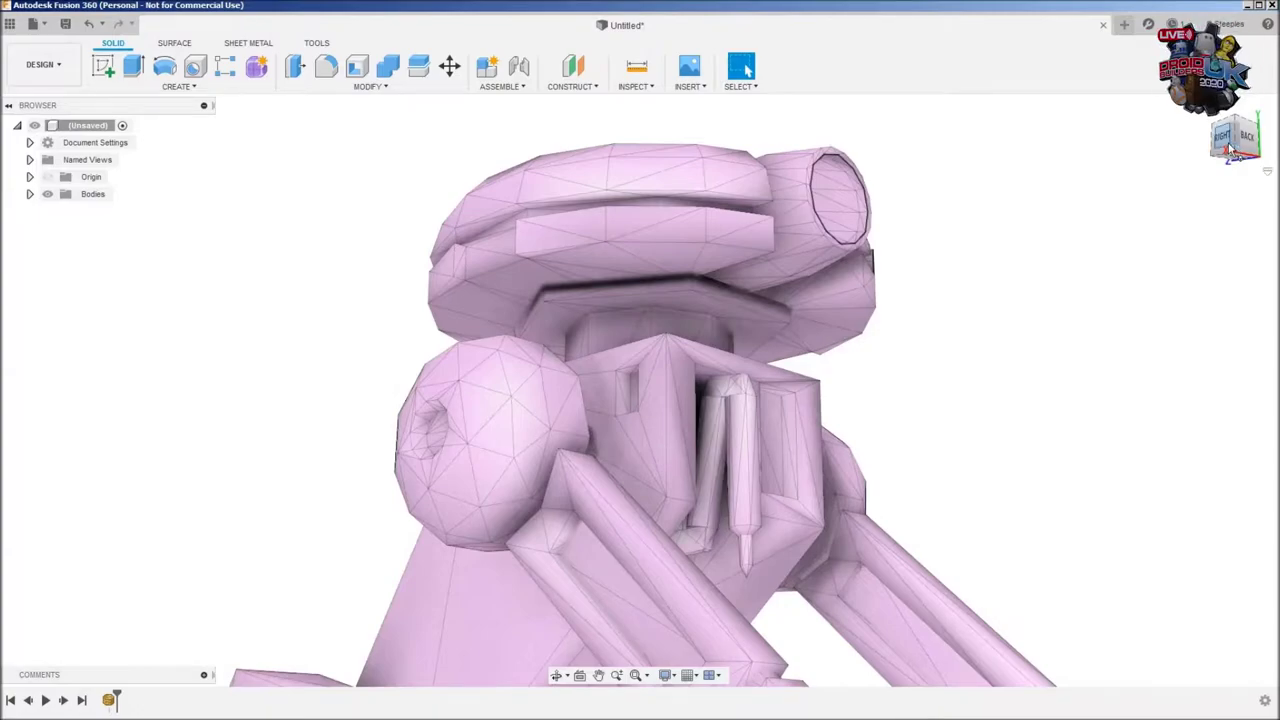
{"action": "mouse_move", "coordinate": [1227, 139]}
{"action": "left_mouse_down"}
{"action": "mouse_move", "coordinate": [1245, 150]}
{"action": "mouse_move", "coordinate": [1241, 132]}
{"action": "left_mouse_up"}
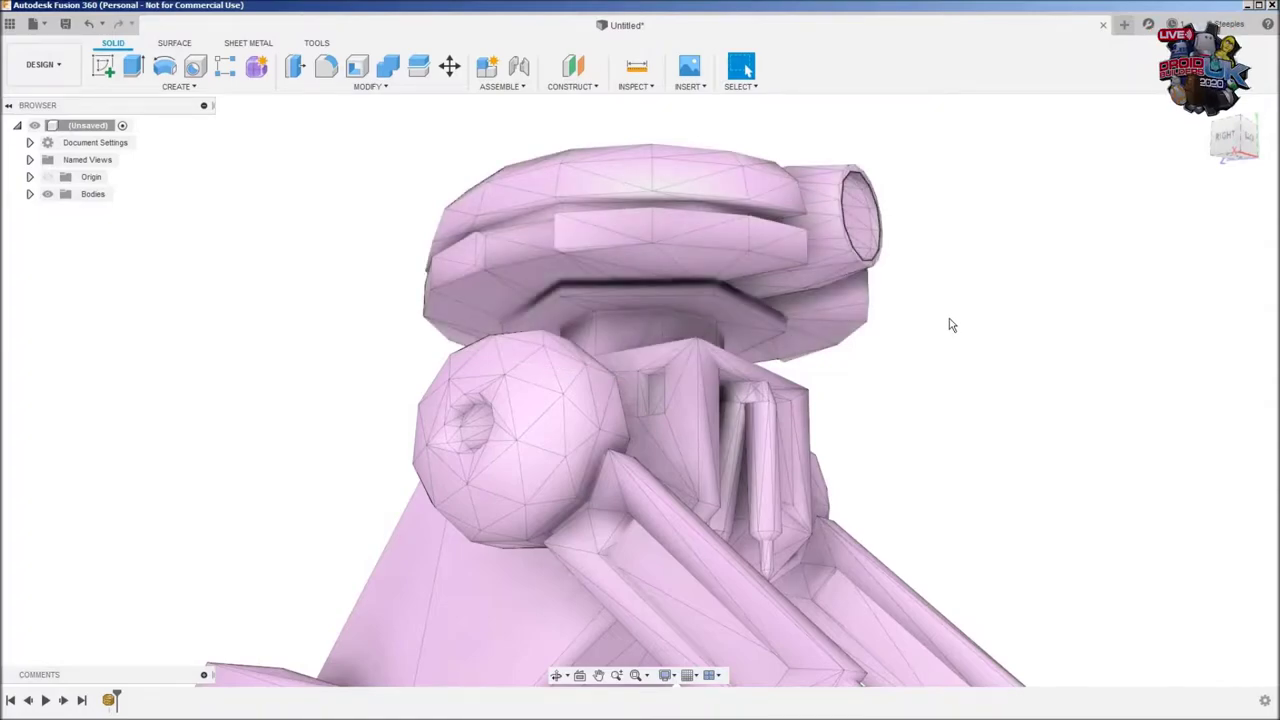
{"action": "left_click_drag", "start_coordinate": [1222, 150], "coordinate": [1194, 172]}
{"action": "middle_click_drag", "start_coordinate": [638, 390], "coordinate": [638, 390], "text": "shift"}
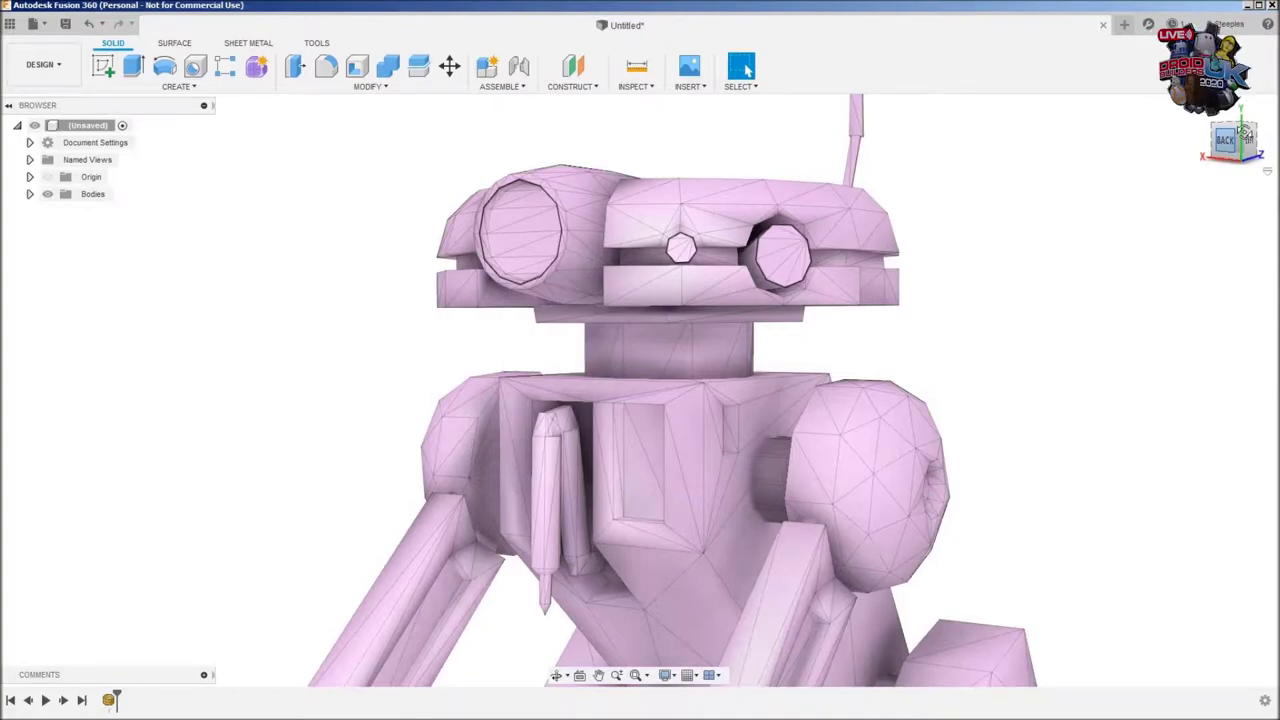
- Inspect the head and torso from slightly below and select the ArmL mesh body with its shoulder
{"action": "left_click_drag", "start_coordinate": [1243, 133], "coordinate": [1049, 231]}
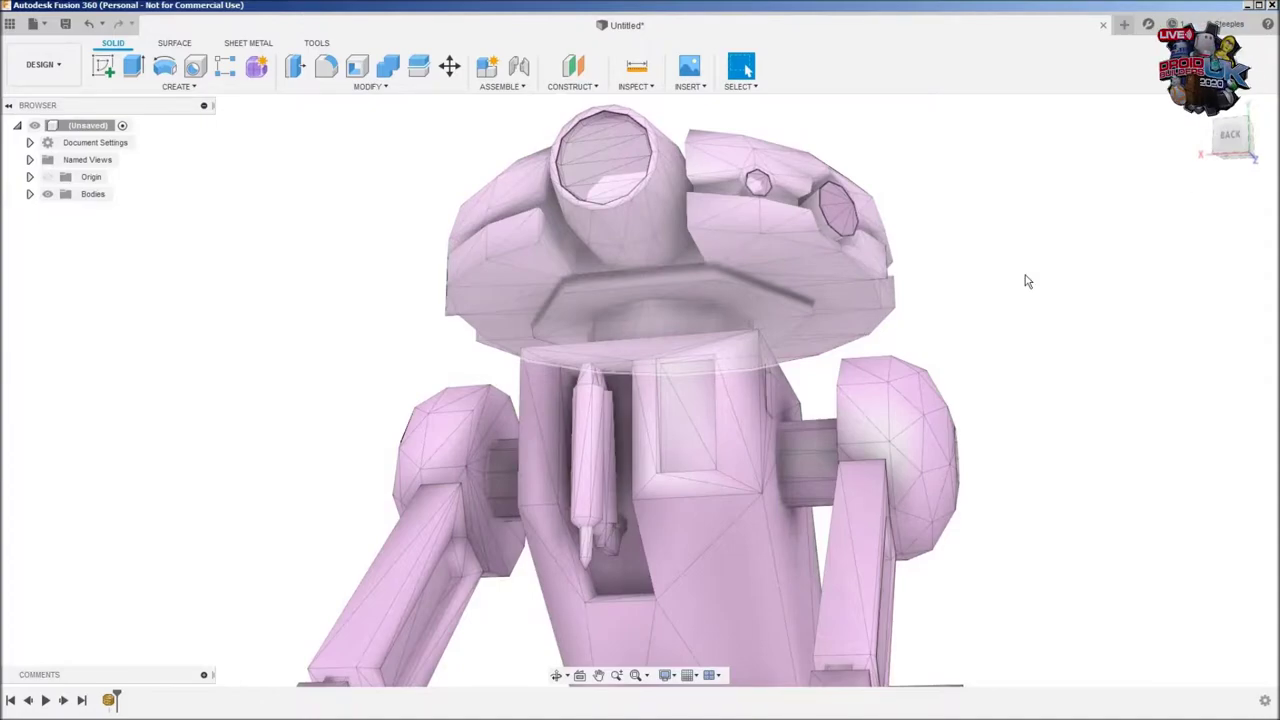
{"action": "left_click_drag", "start_coordinate": [1231, 155], "coordinate": [1205, 158]}
{"action": "left_click", "coordinate": [924, 472]}
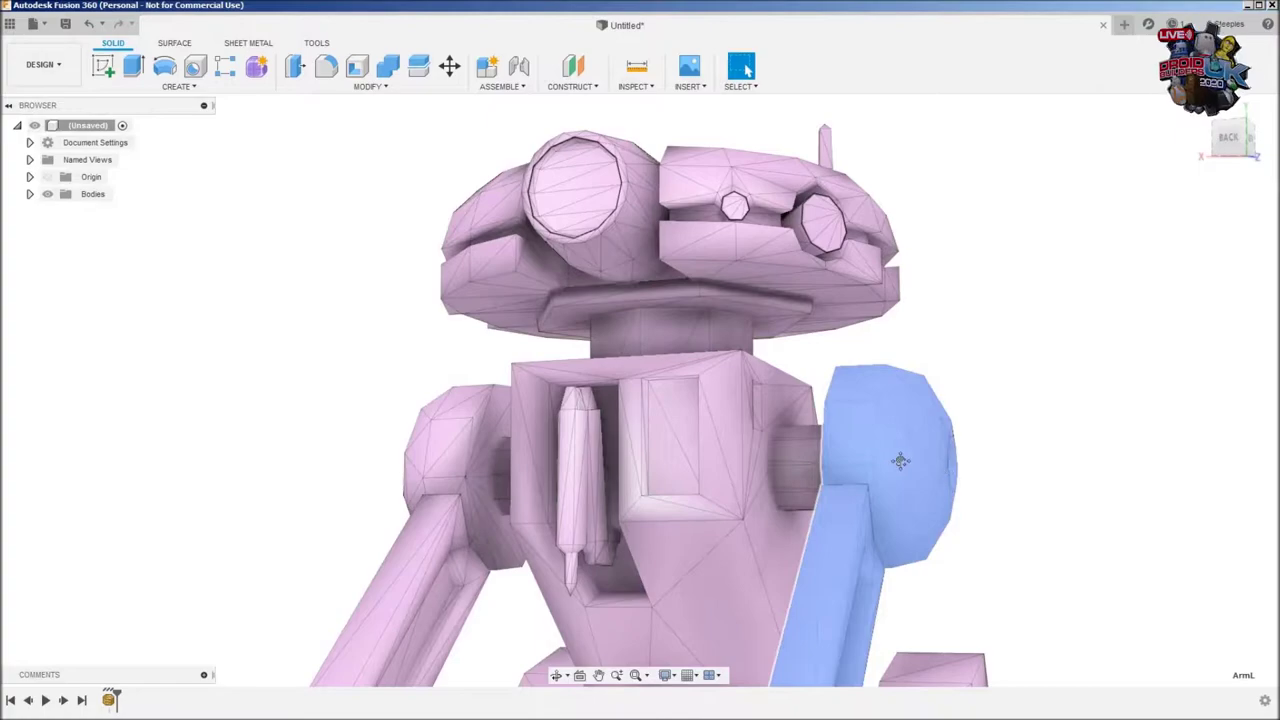